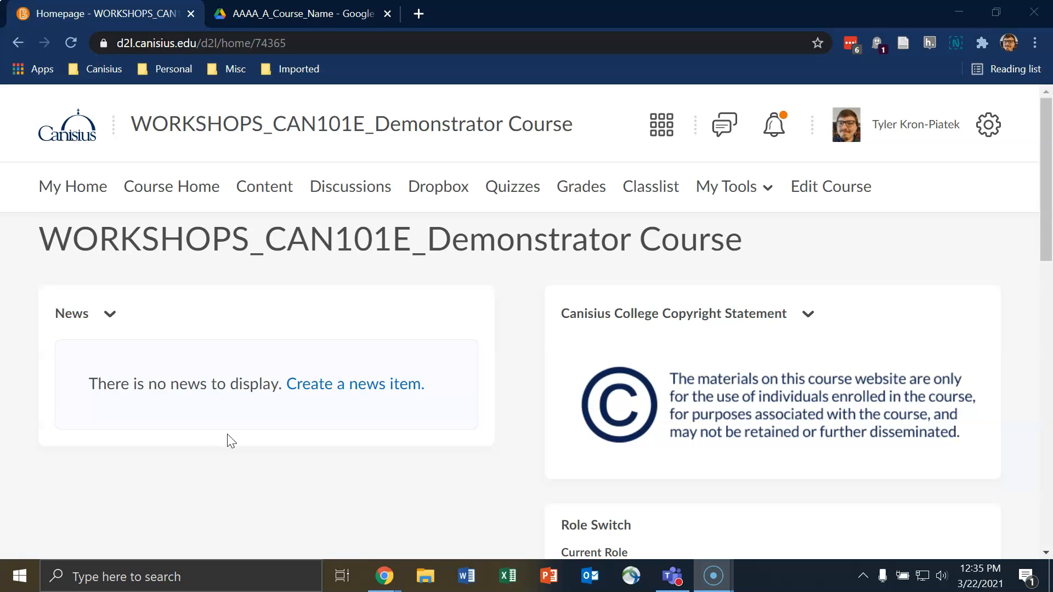
Step: Switch to the AAAA_A_Course_Name folder in Google Drive
left_click(233, 440)
left_click(309, 13)
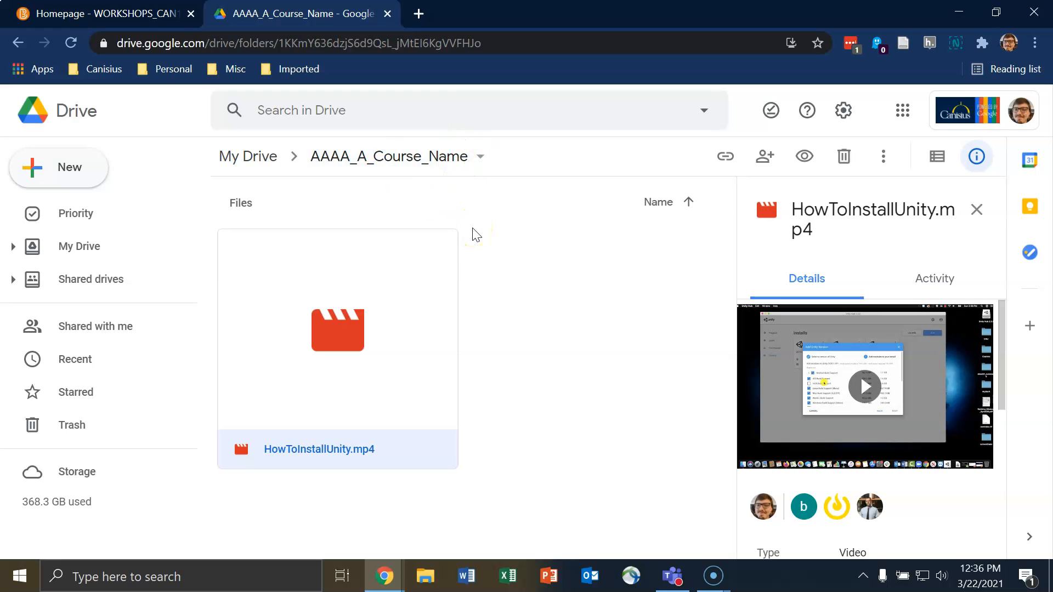
left_click(470, 258)
left_click(65, 166)
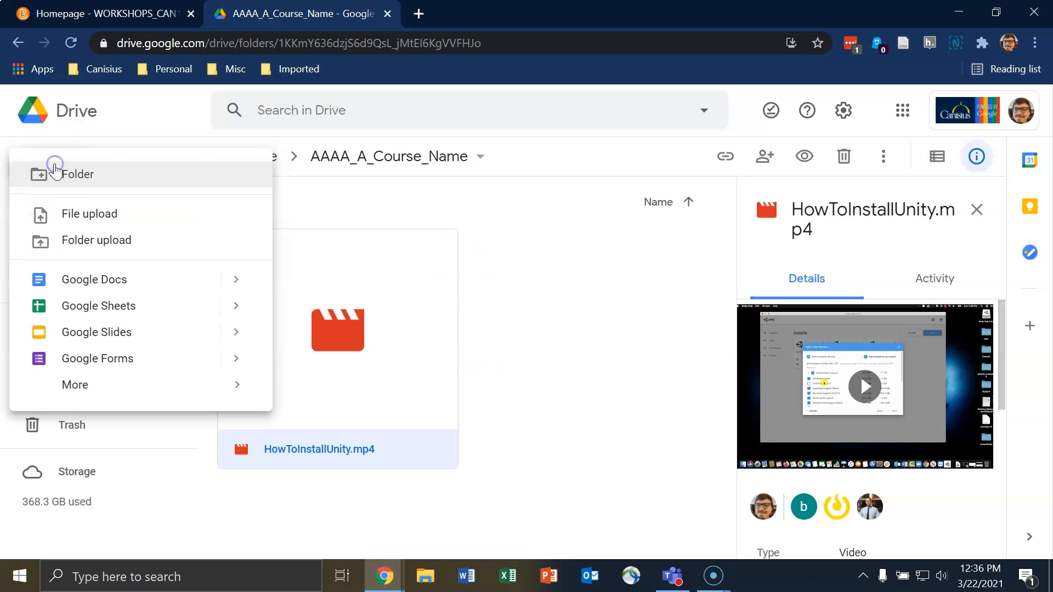
left_click(87, 214)
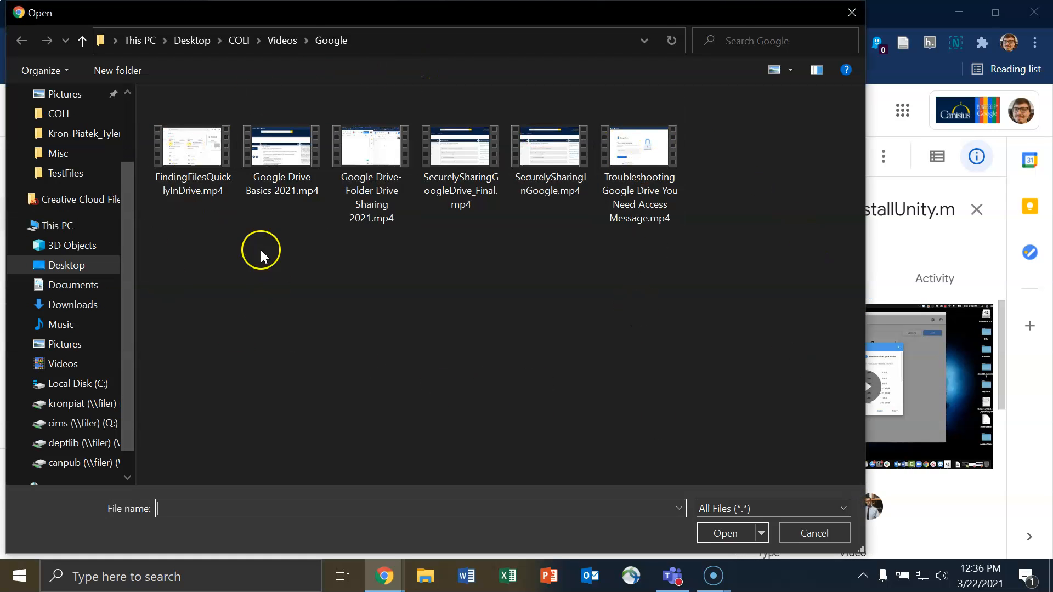
left_click(804, 531)
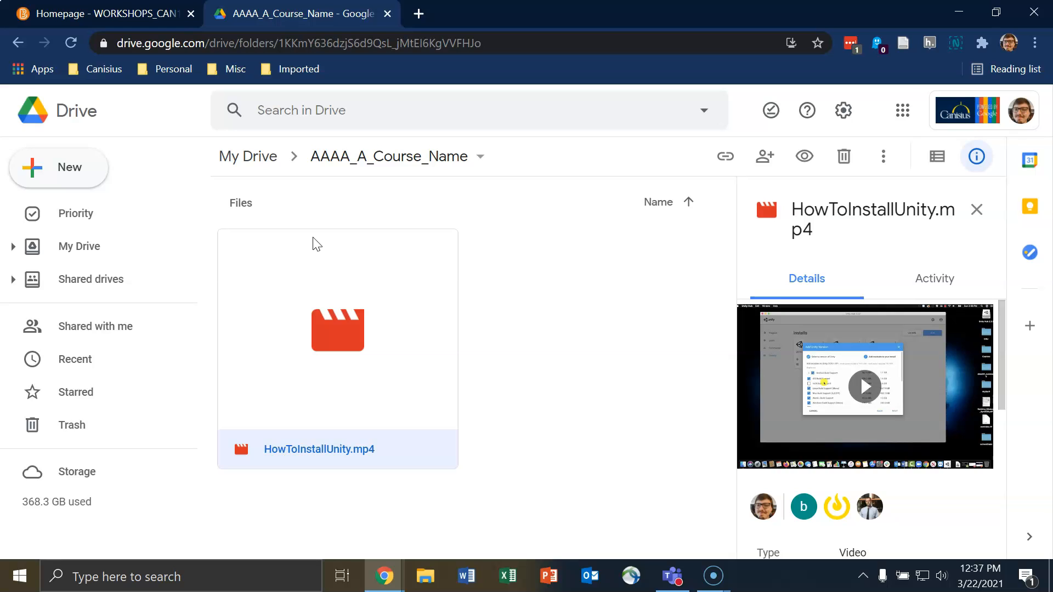
Step: Copy the sharing link of HowToInstallUnity.mp4 with its access left as Restricted
right_click(365, 317)
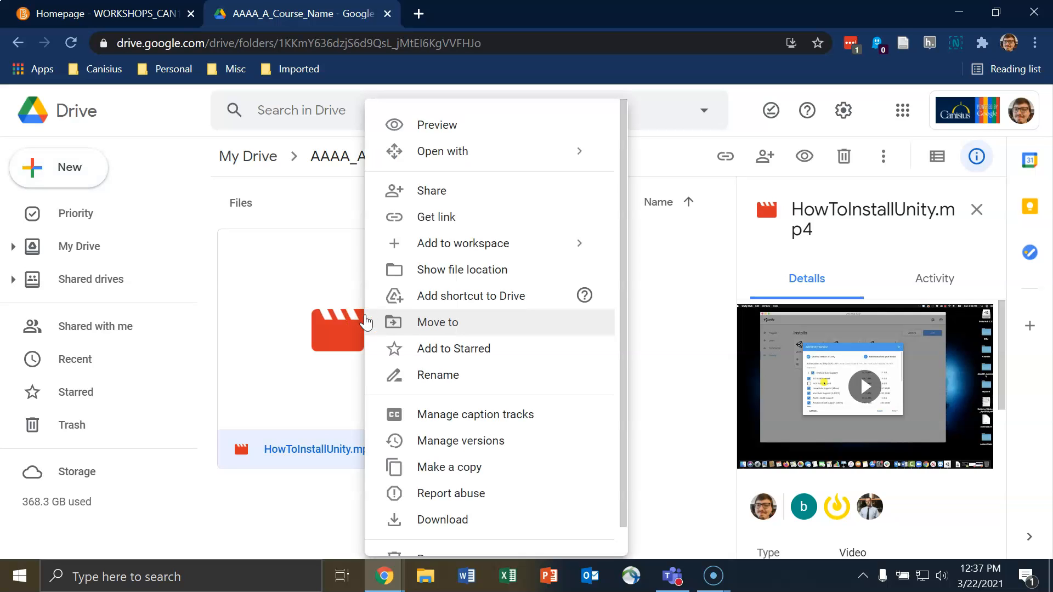
left_click(447, 216)
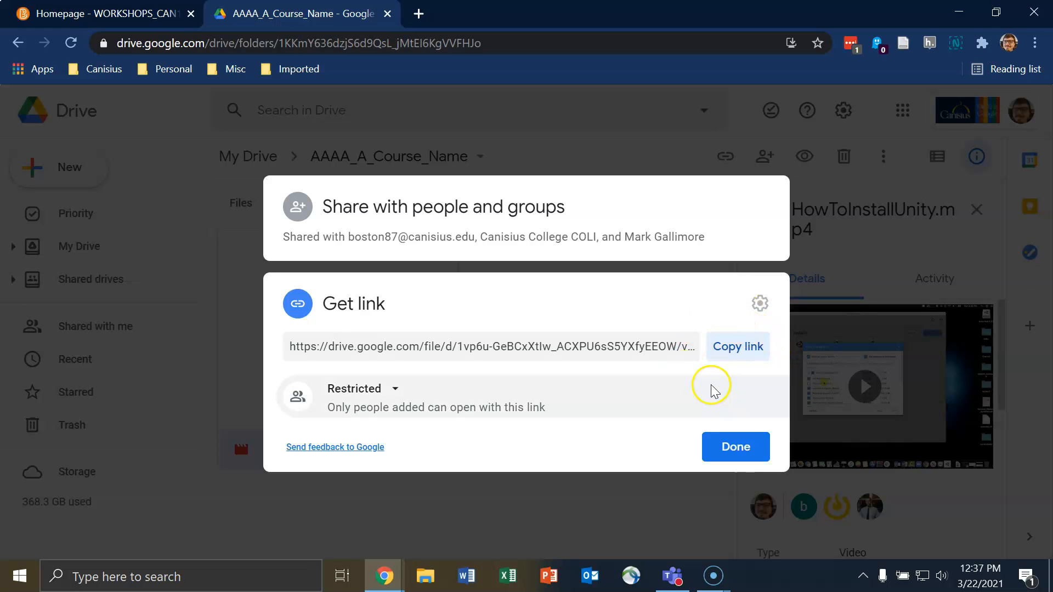
left_click(732, 353)
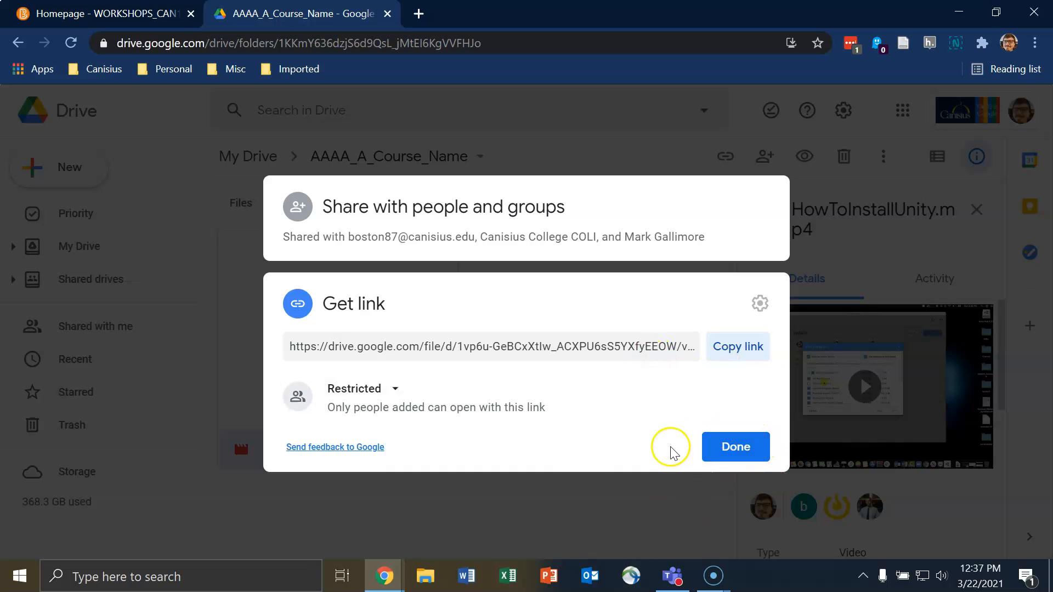
left_click(732, 455)
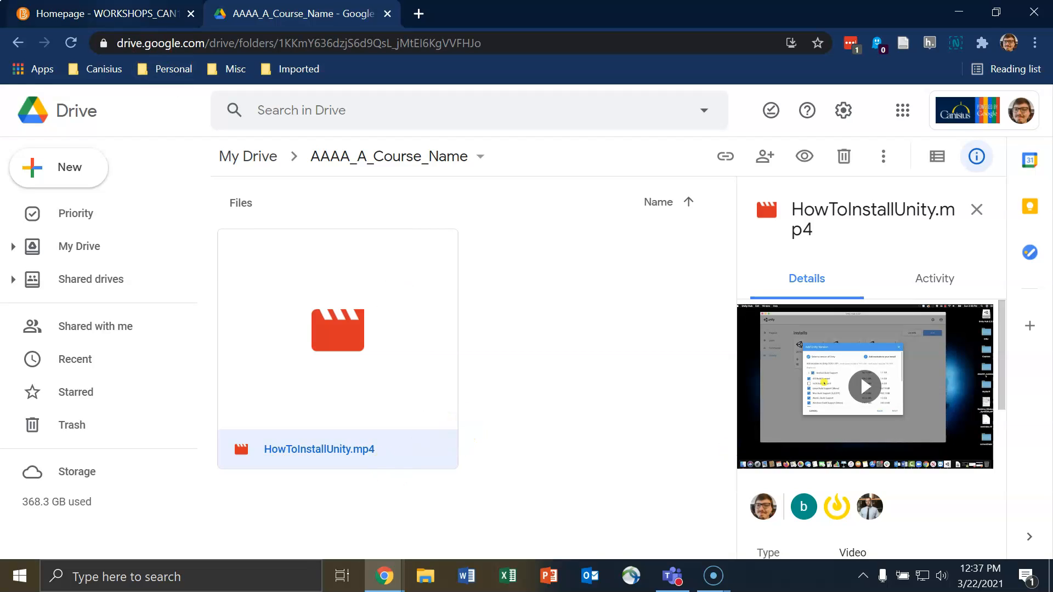
Step: Switch to the D2L Demonstrator Course and open its content at the Adding Google Drive Video module
left_click(122, 11)
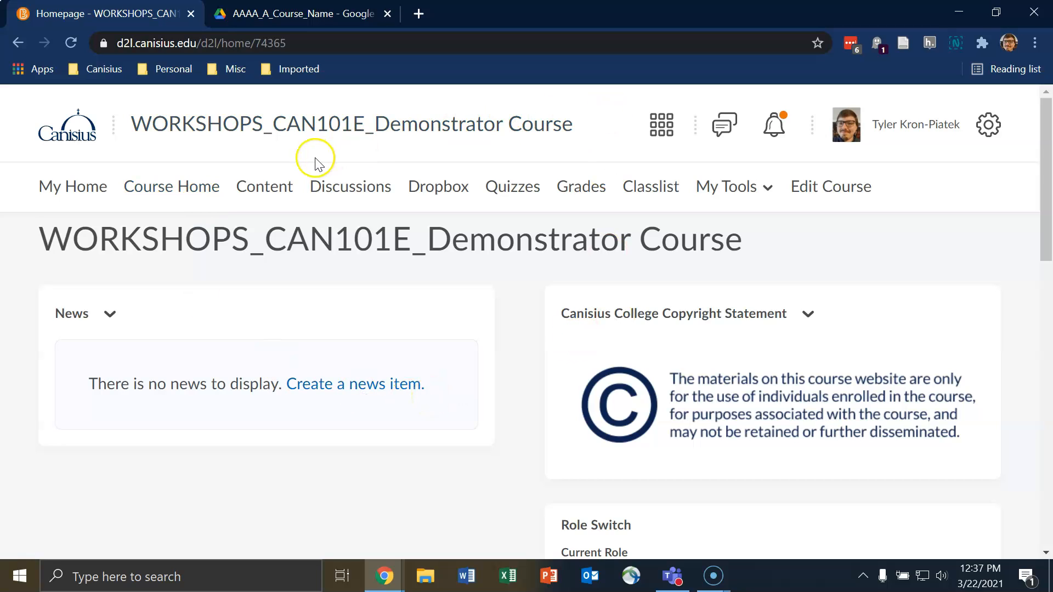
left_click(256, 196)
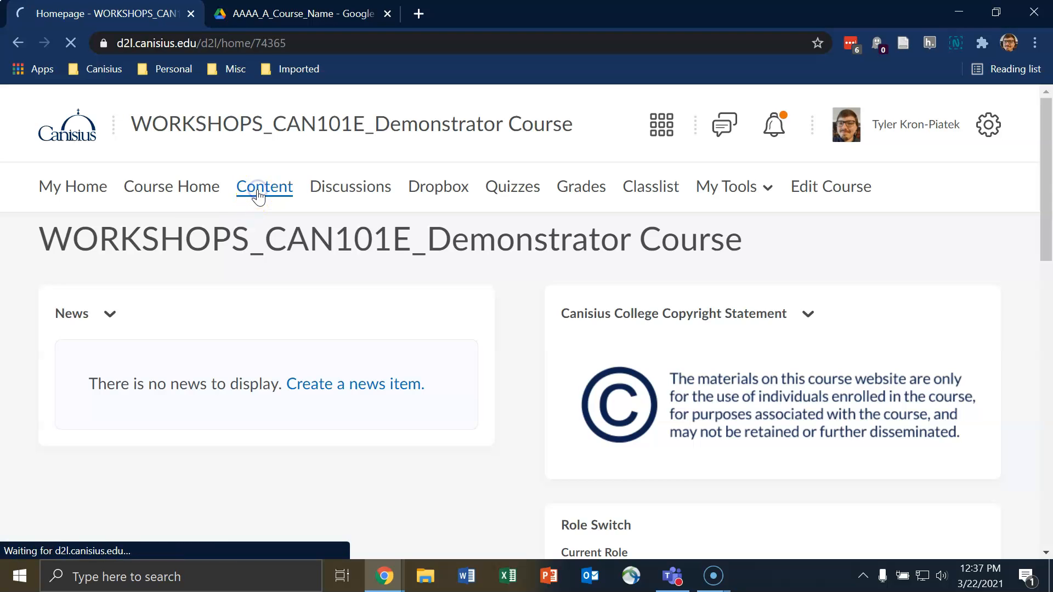
scroll(602, 329, "down", 4)
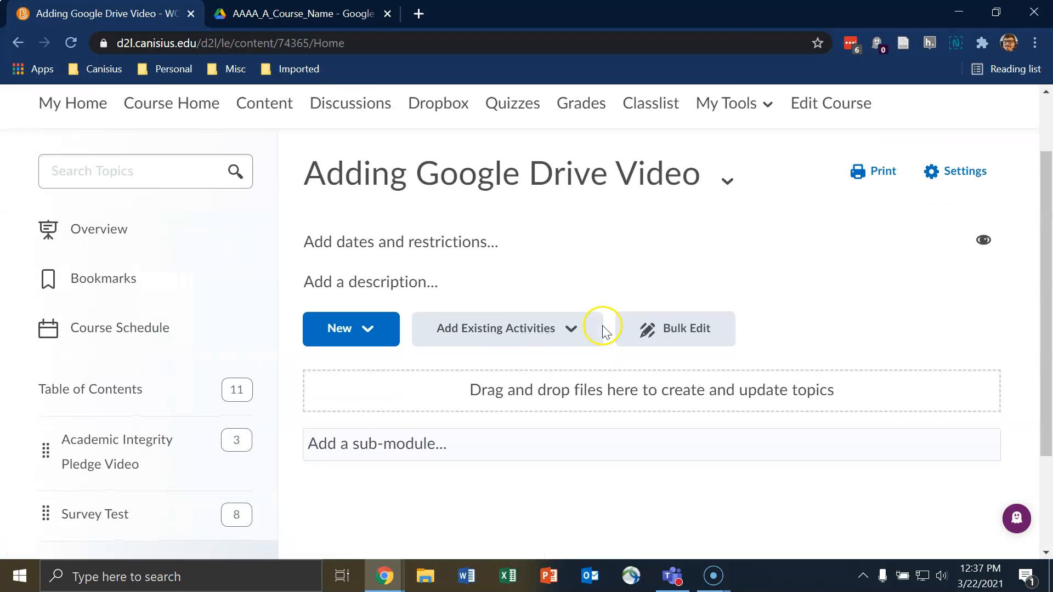
scroll(614, 384, "up", 2)
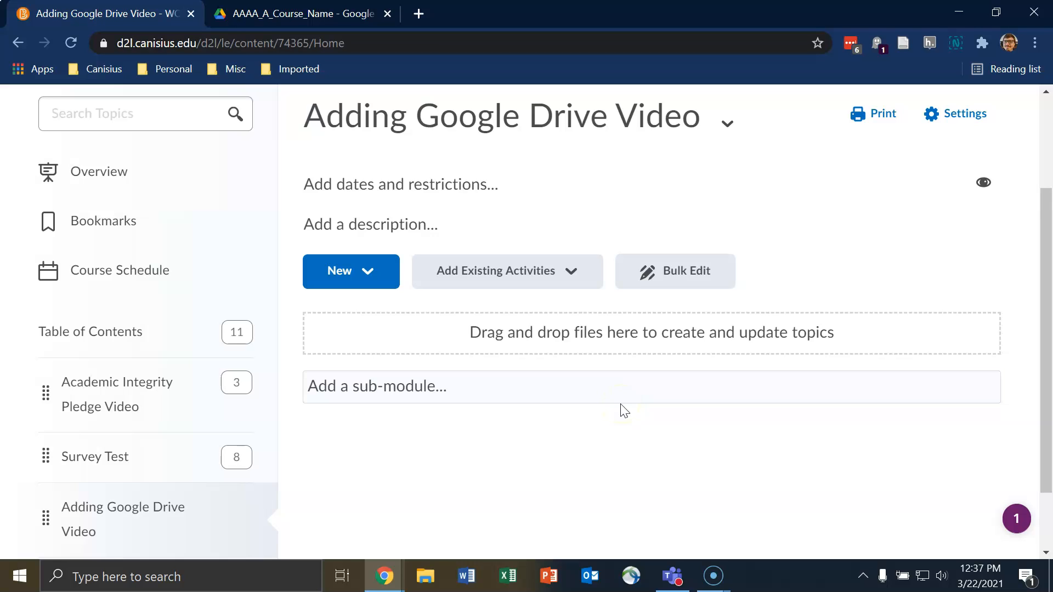
Step: Start a new link in the Adding Google Drive Video module and paste the copied Drive video address as its URL
left_click(349, 281)
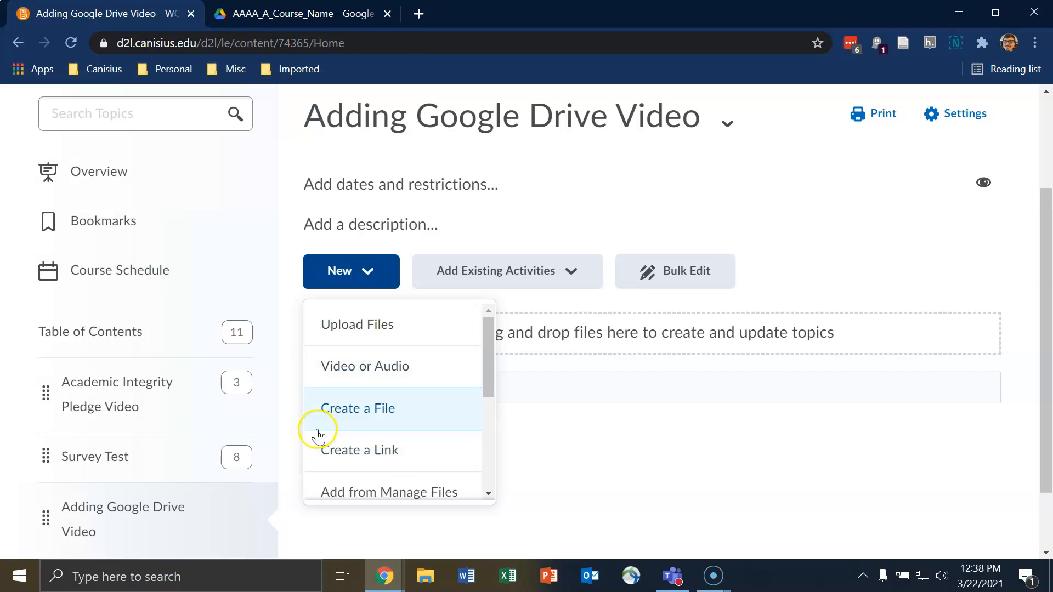
left_click(403, 458)
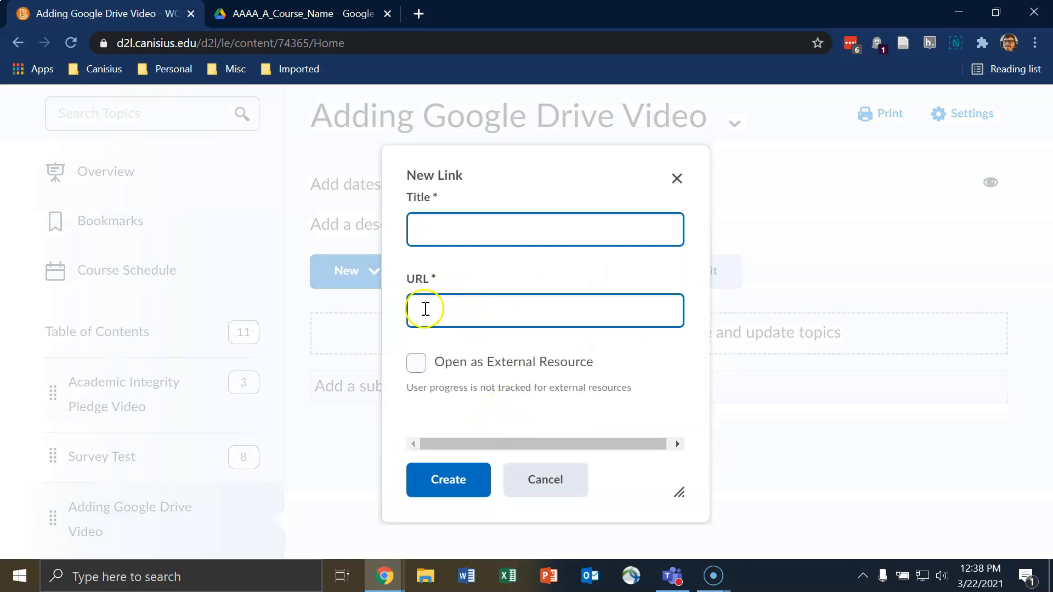
left_click(611, 313)
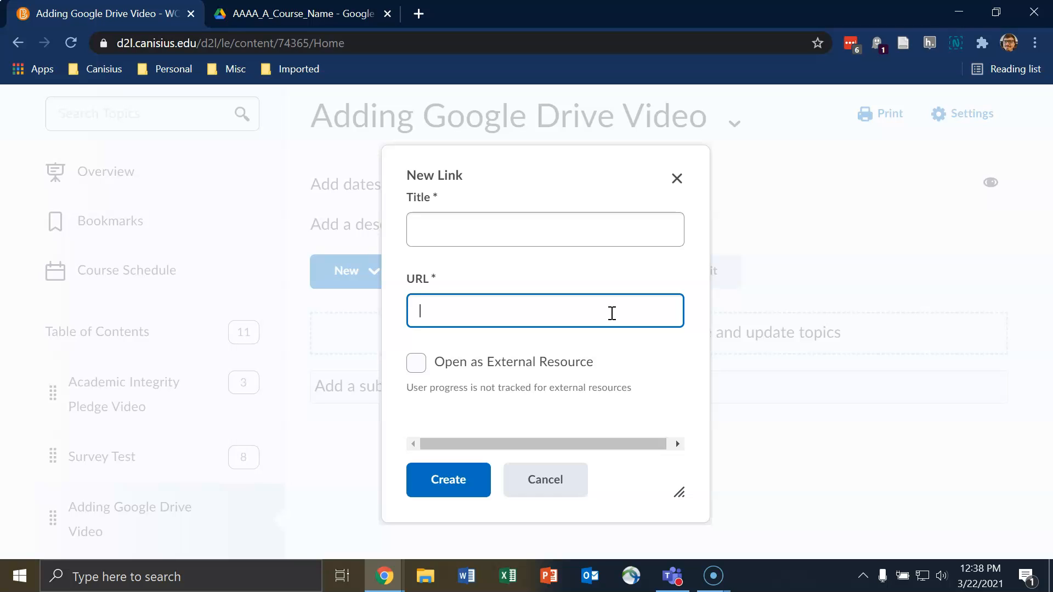
key("ctrl+v")
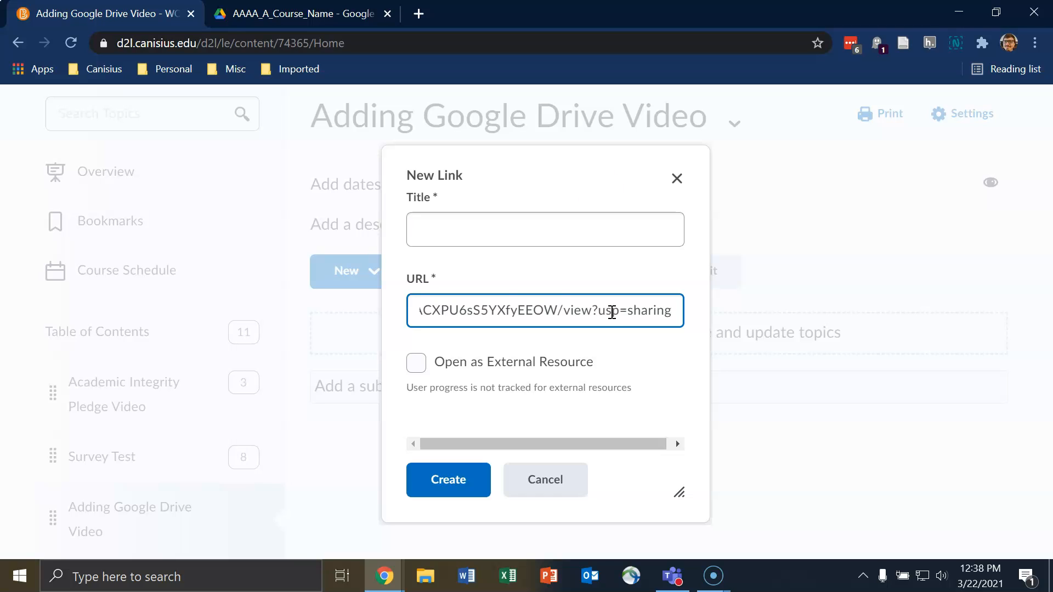
left_click(707, 329)
Step: Title the link "Installing [ProgramName] Instructions", set it to open as an external resource, and create it
left_click(499, 229)
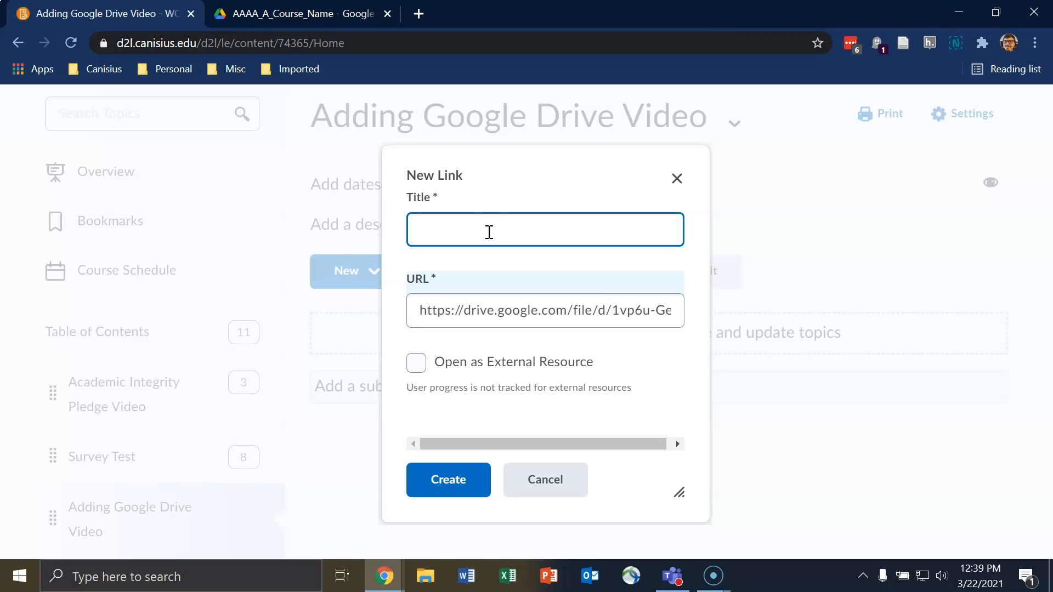
left_click(487, 230)
type("Ins")
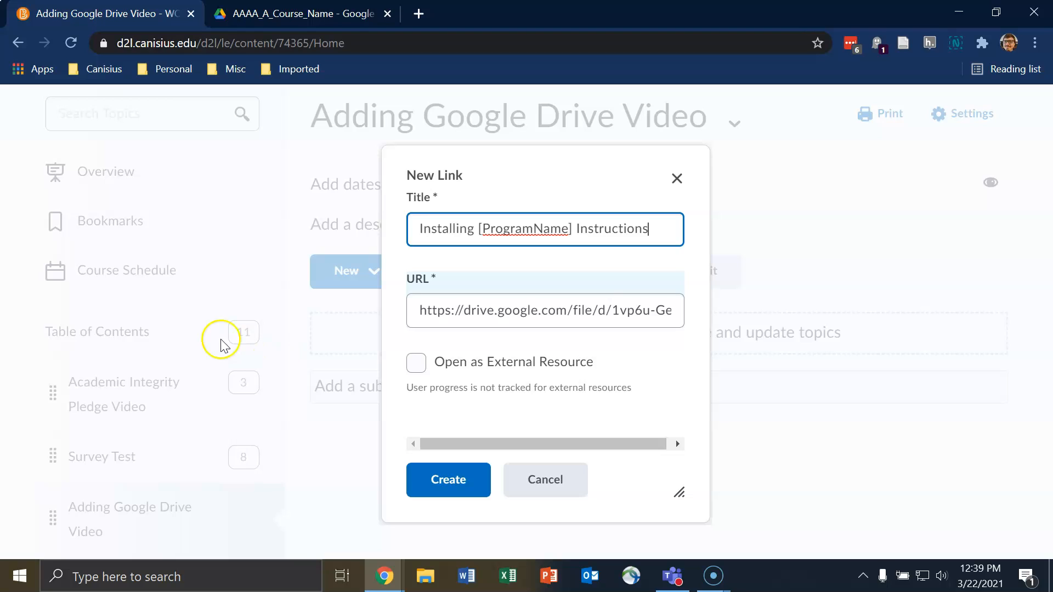
left_click(416, 364)
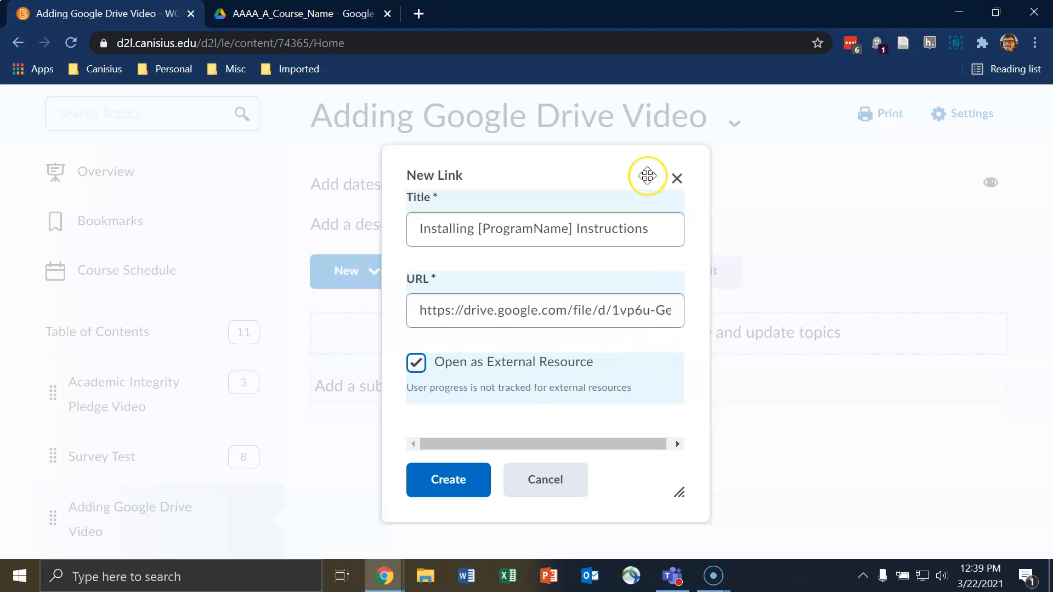
left_click(629, 295)
left_click(448, 485)
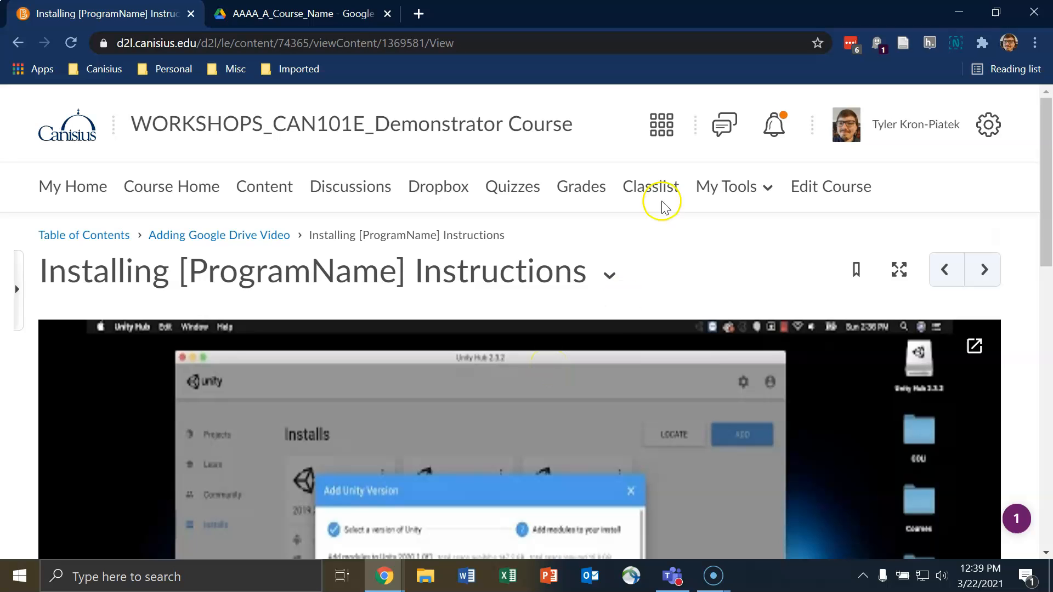
Step: Review the embedded video on the new link's page and return to the Adding Google Drive Video module
scroll(616, 258, "down", 7)
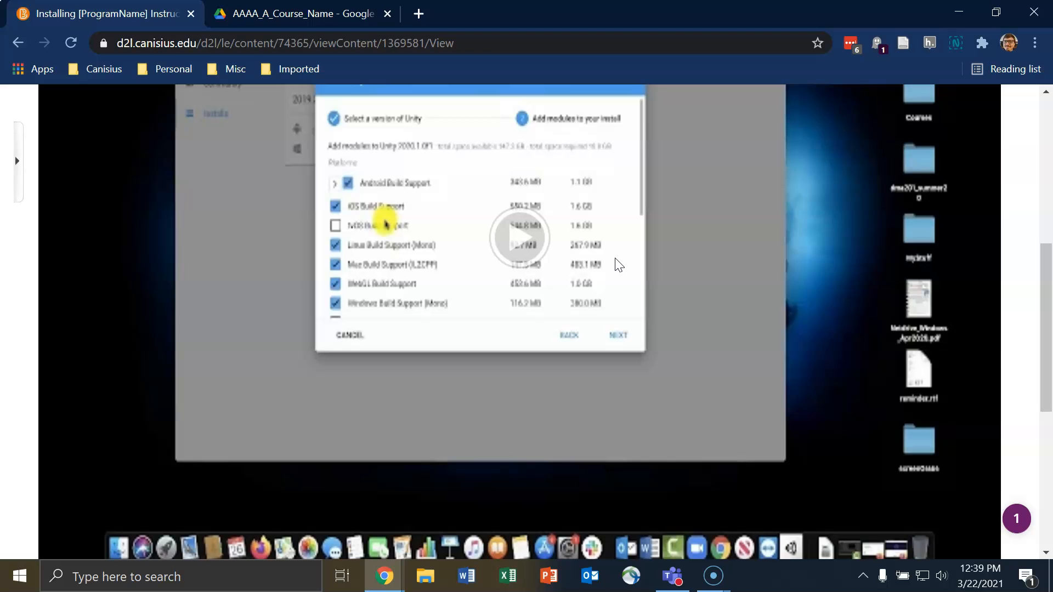
scroll(626, 286, "up", 7)
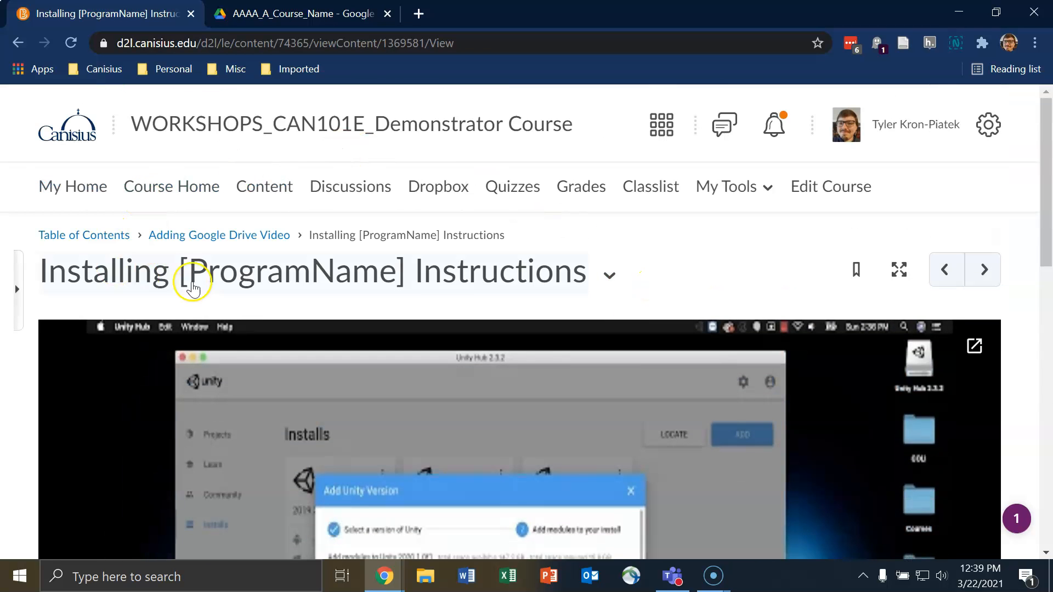
left_click(220, 241)
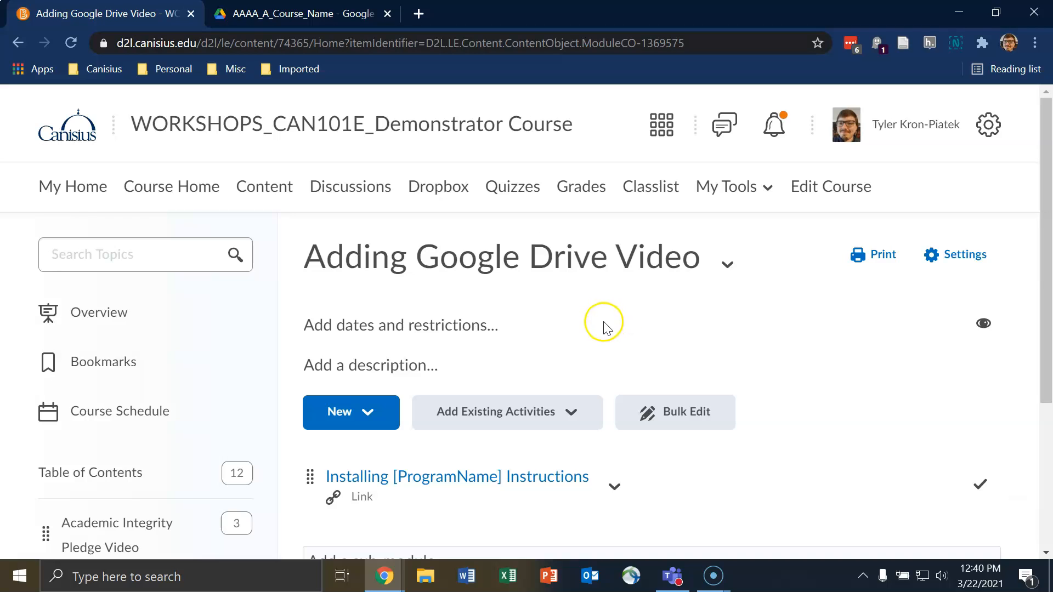
Step: Open the Google Drive file picker for adding an existing activity to the module
scroll(604, 326, "down", 1)
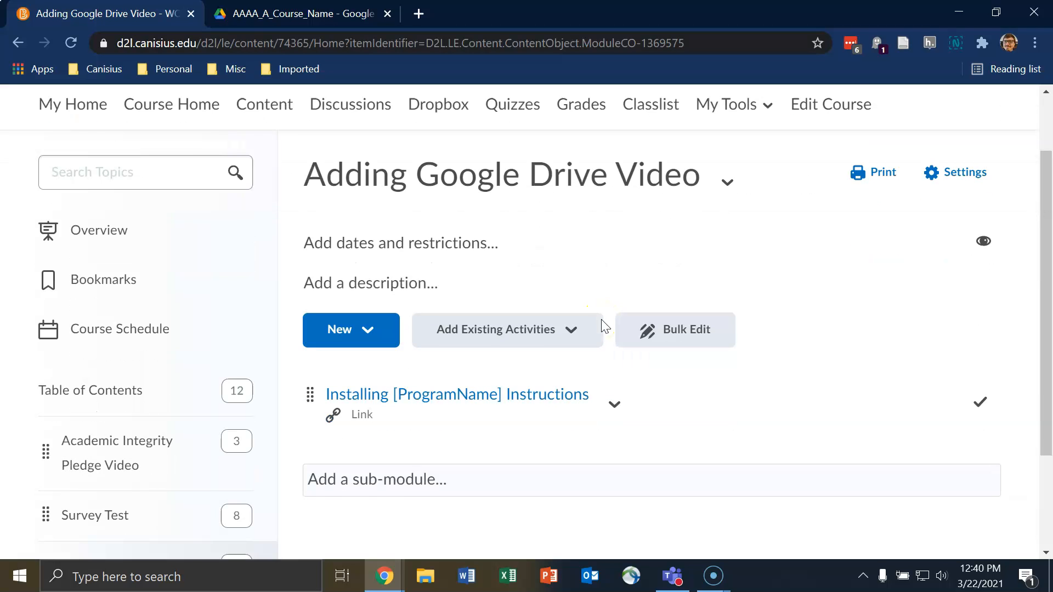
left_click(570, 329)
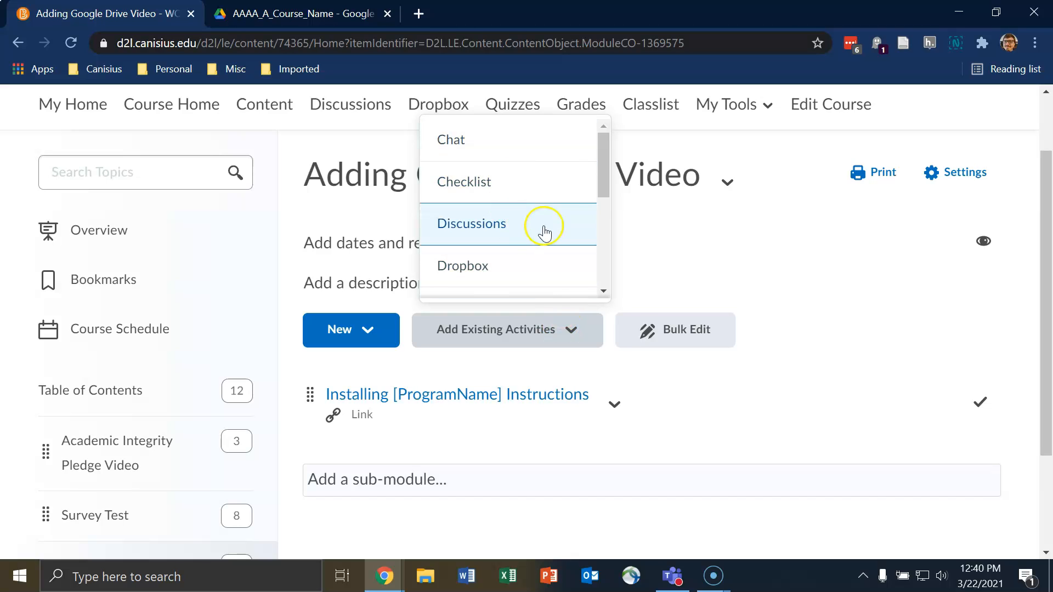
scroll(508, 176, "down", 3)
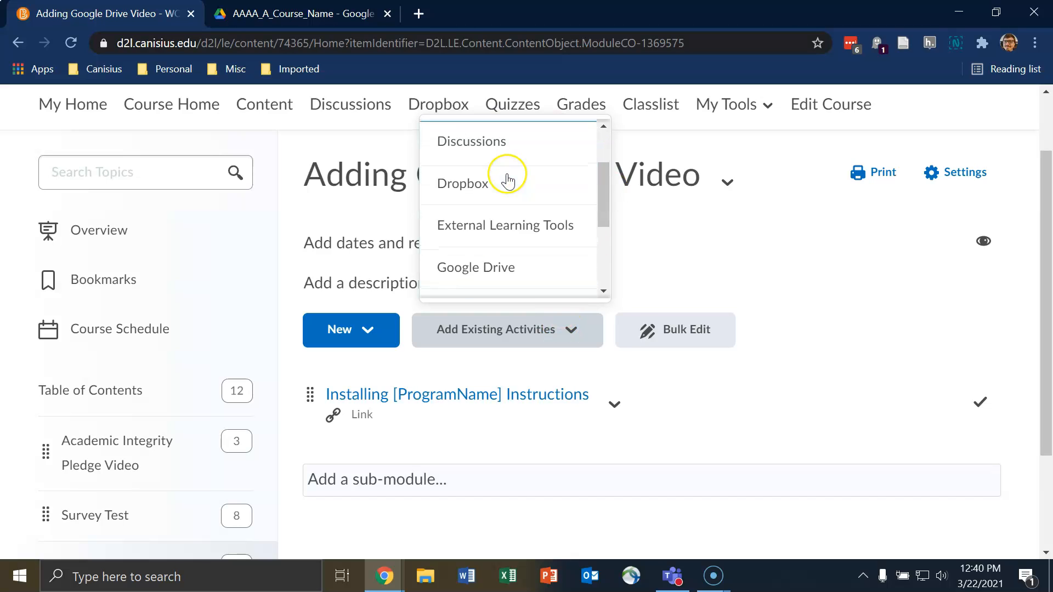
left_click(521, 189)
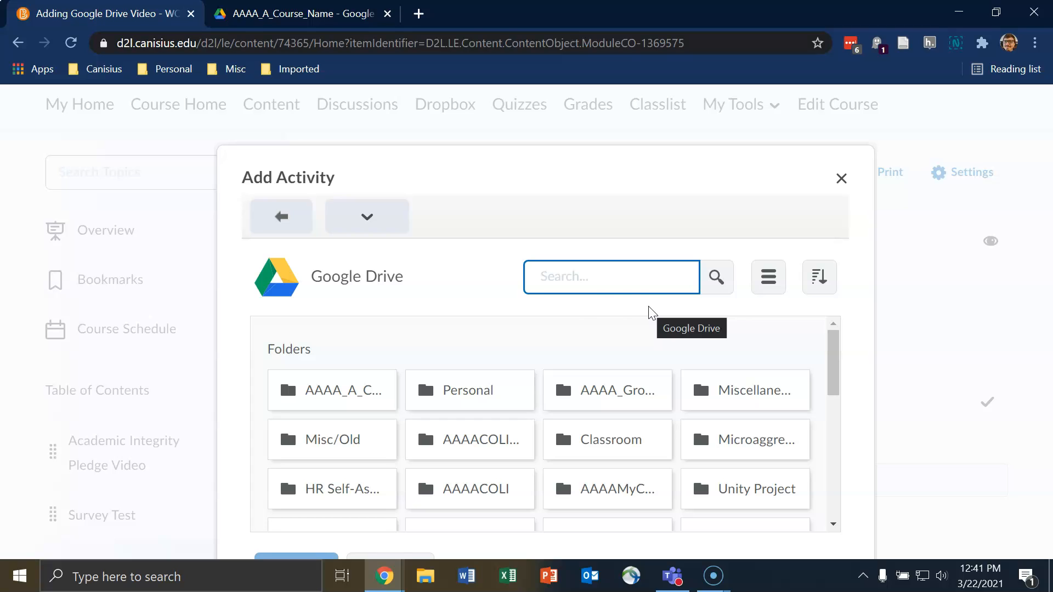
scroll(547, 331, "down", 1)
scroll(558, 332, "up", 1)
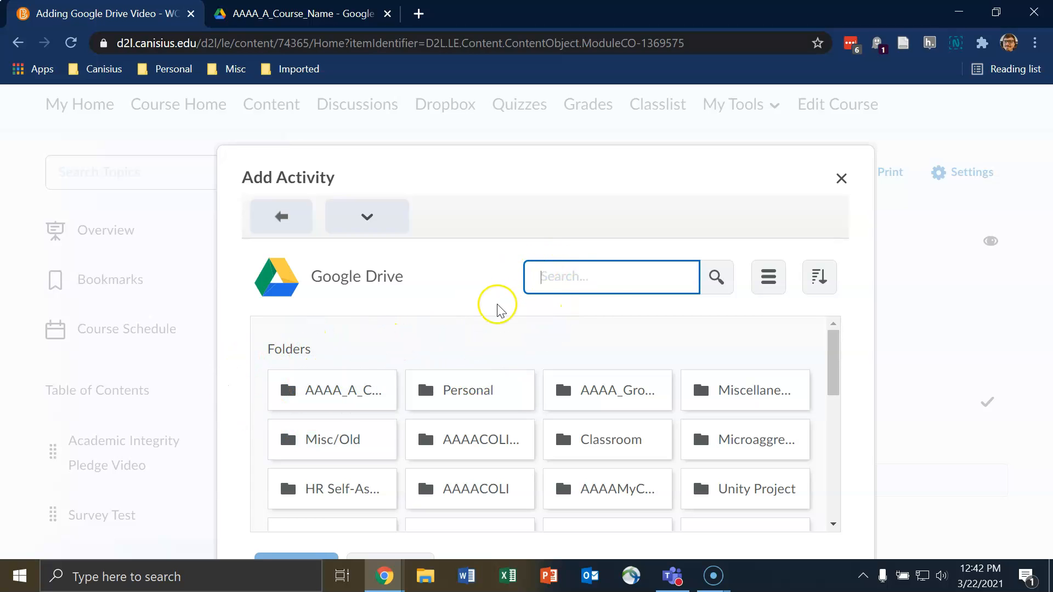
Step: Add HowToInstallUnity.mp4 from the AAAA_A_Course_Name folder, with the permission change for anyone with a link turned off
left_click(348, 390)
left_click(354, 395)
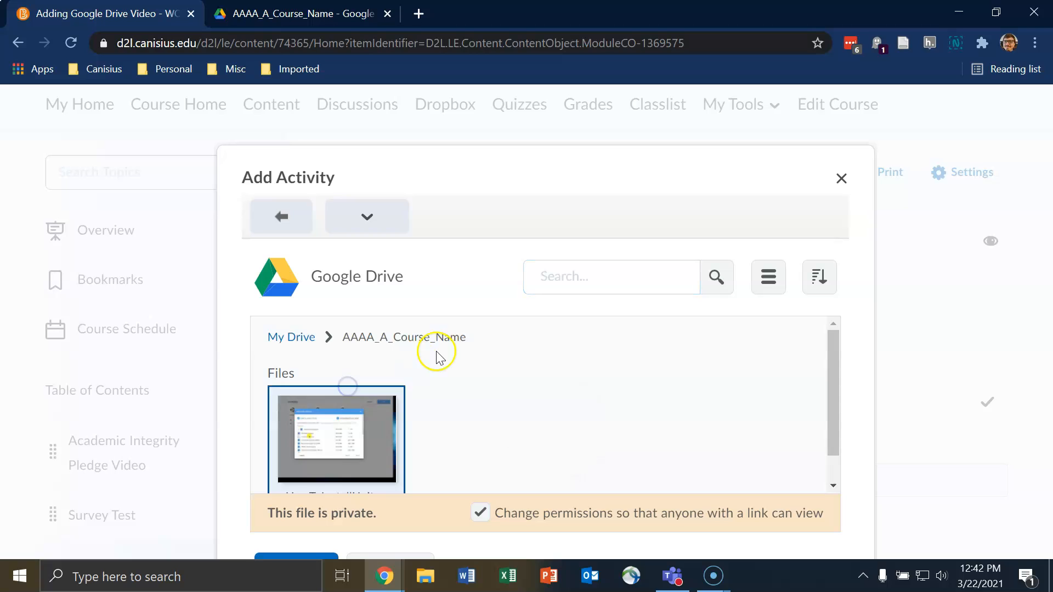
scroll(439, 409, "down", 1)
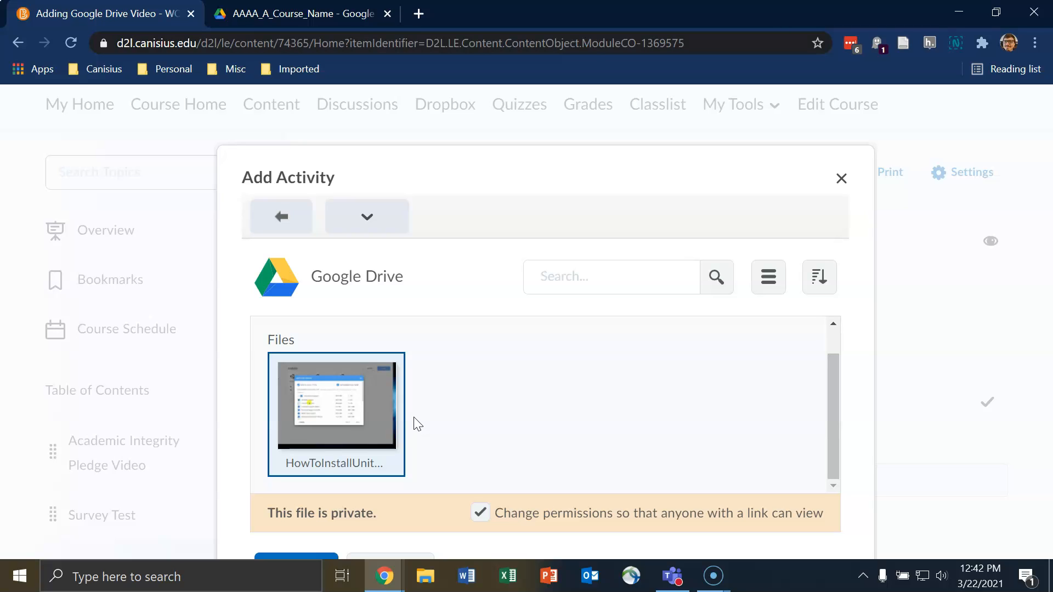
left_click(459, 433)
left_click(481, 513)
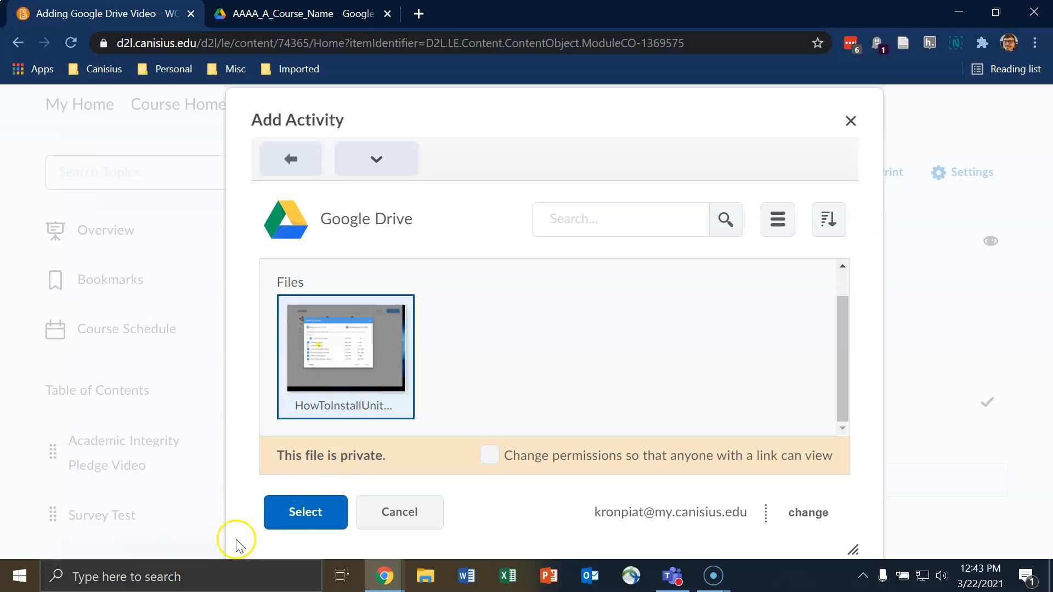
left_click(305, 518)
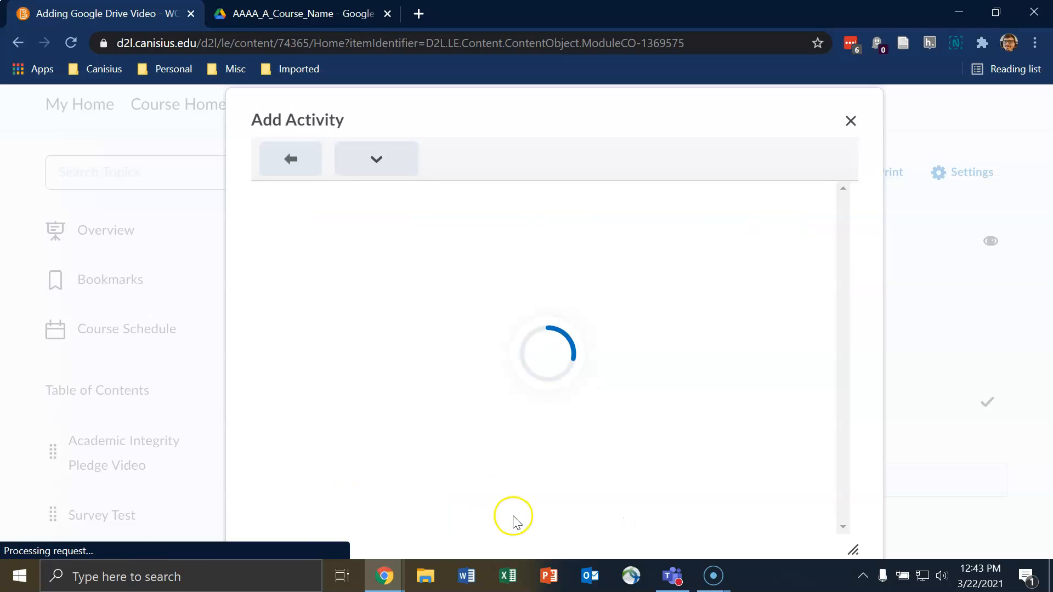
Step: Rename the HowToInstallUnity.mp4 link in place to "Installing [ProgramName] Instructions"
scroll(541, 442, "down", 3)
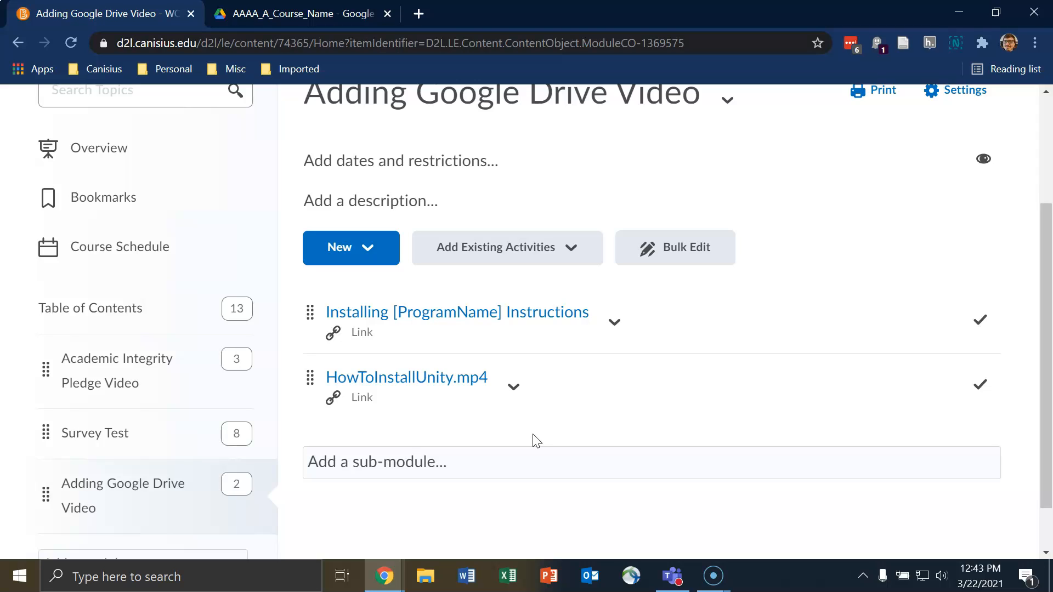
left_click(513, 387)
left_click(612, 192)
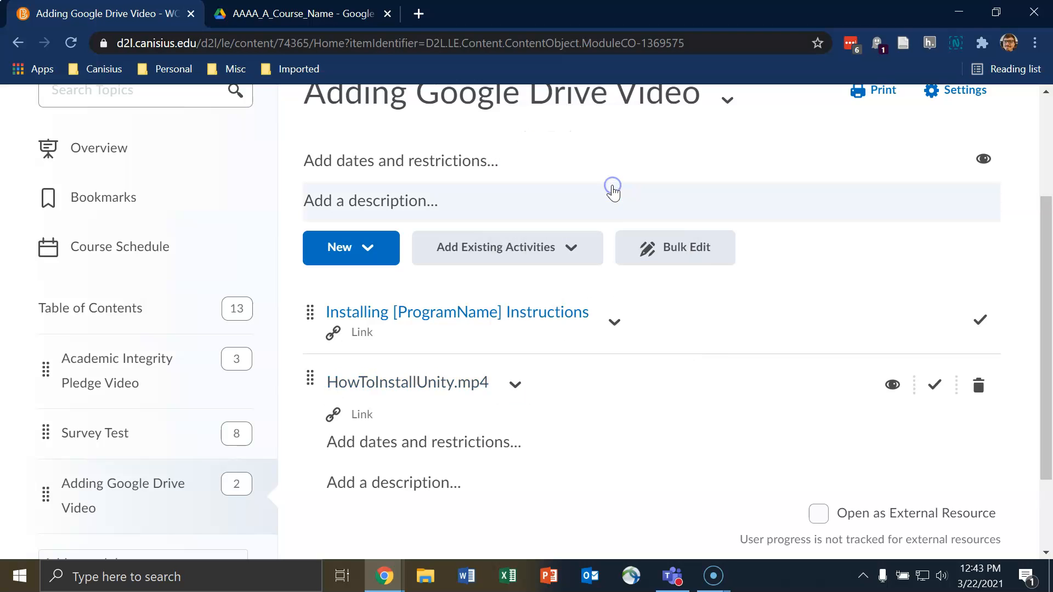
scroll(538, 440, "down", 2)
left_click(479, 298)
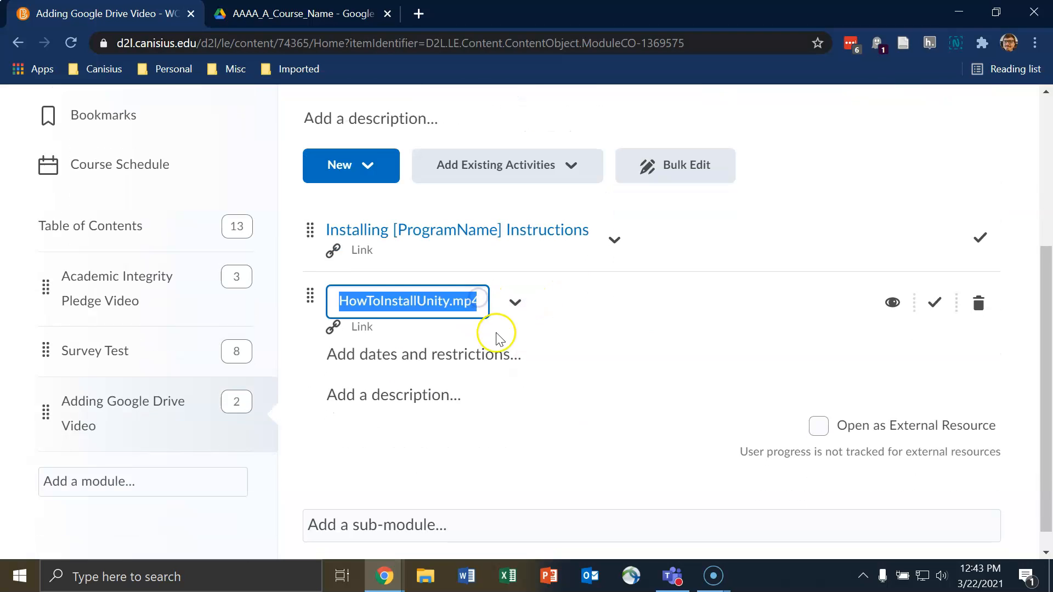
type("Installing [ProgramName] Instructions")
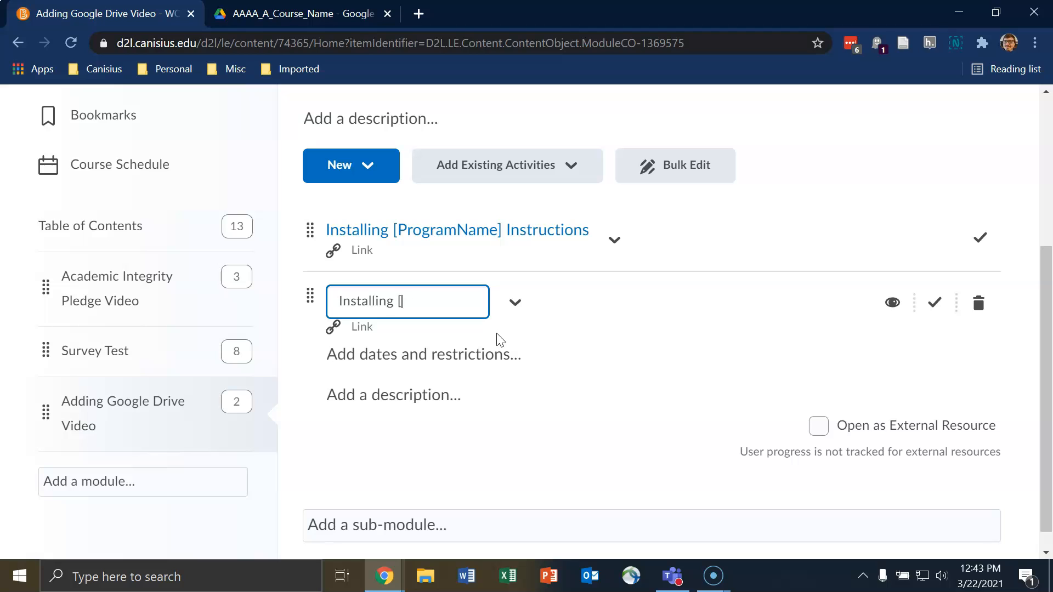
left_click(870, 412)
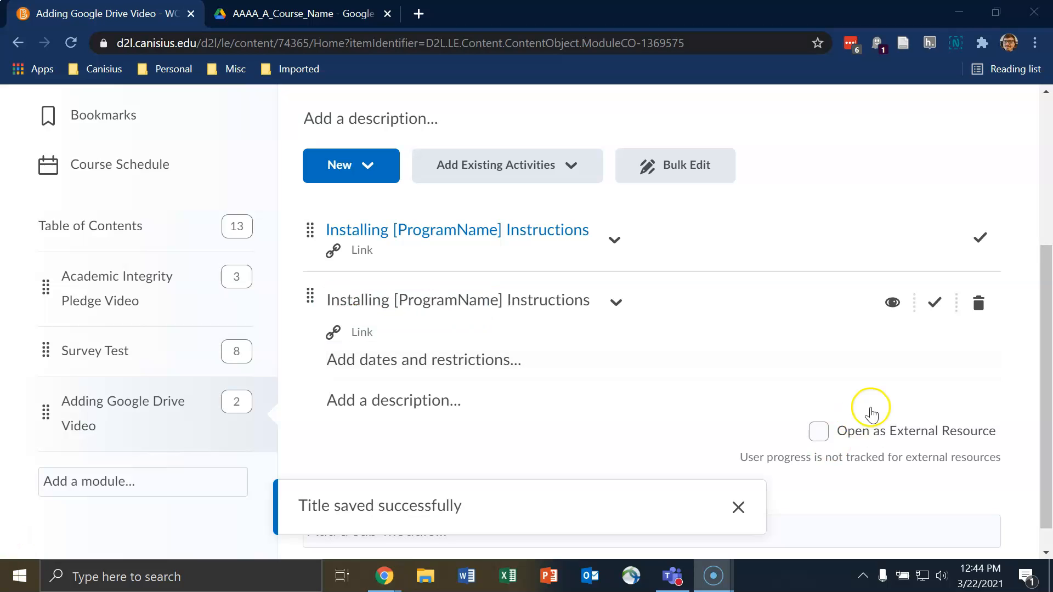
Step: Set the renamed second link to open as an external resource and reload the module page
left_click(820, 433)
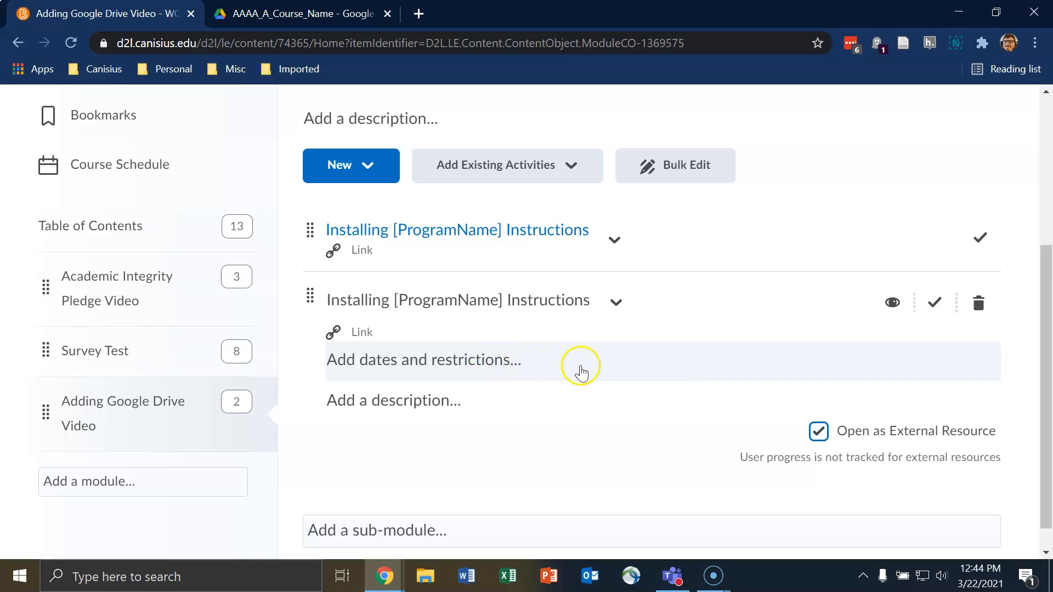
scroll(580, 369, "up", 5)
scroll(580, 369, "down", 3)
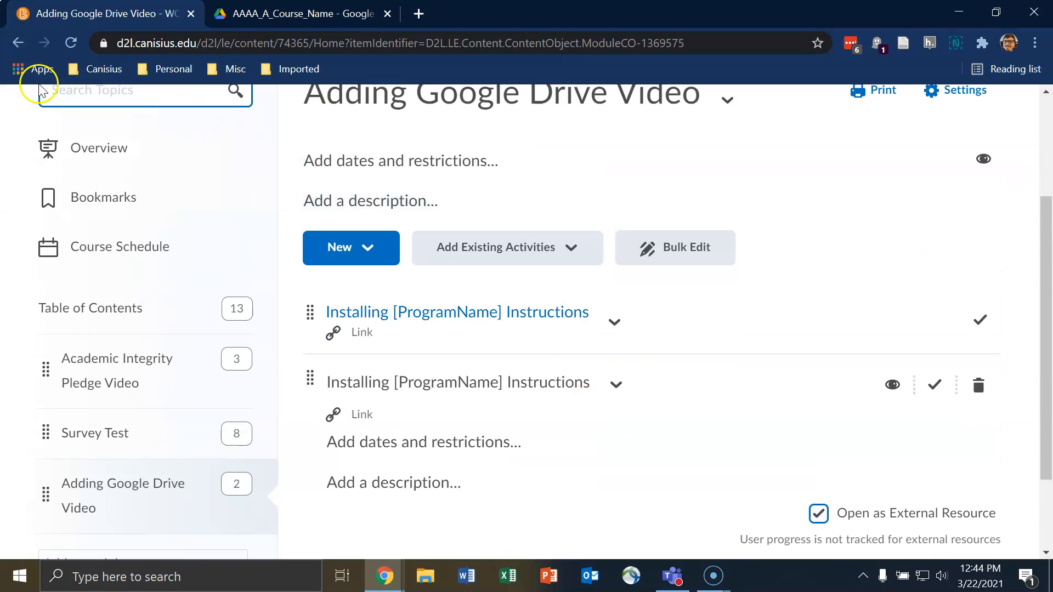
left_click(71, 40)
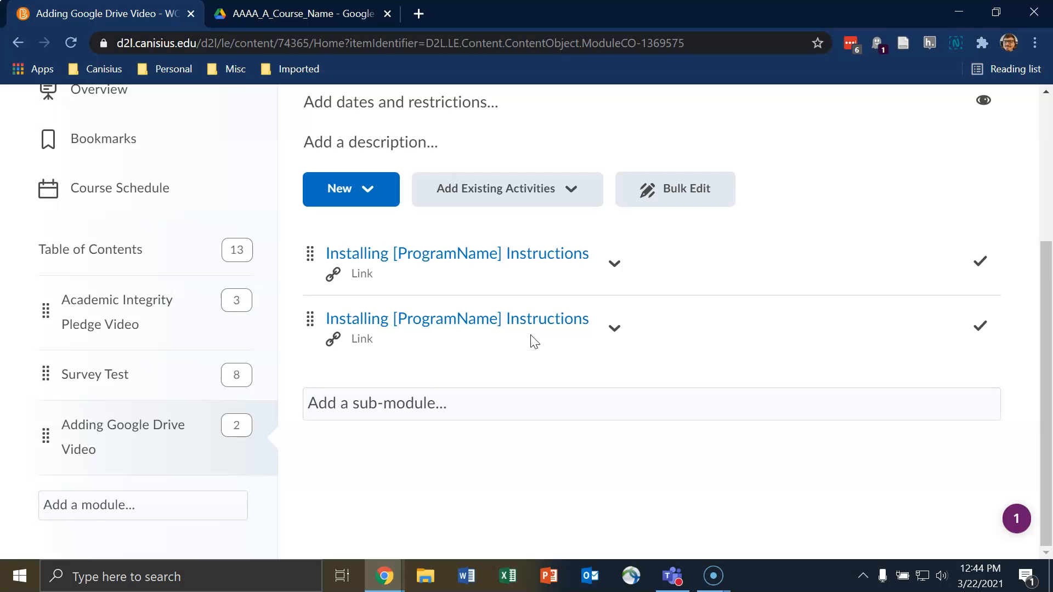
Step: Switch to viewing the course as a student and open its content
scroll(583, 353, "up", 4)
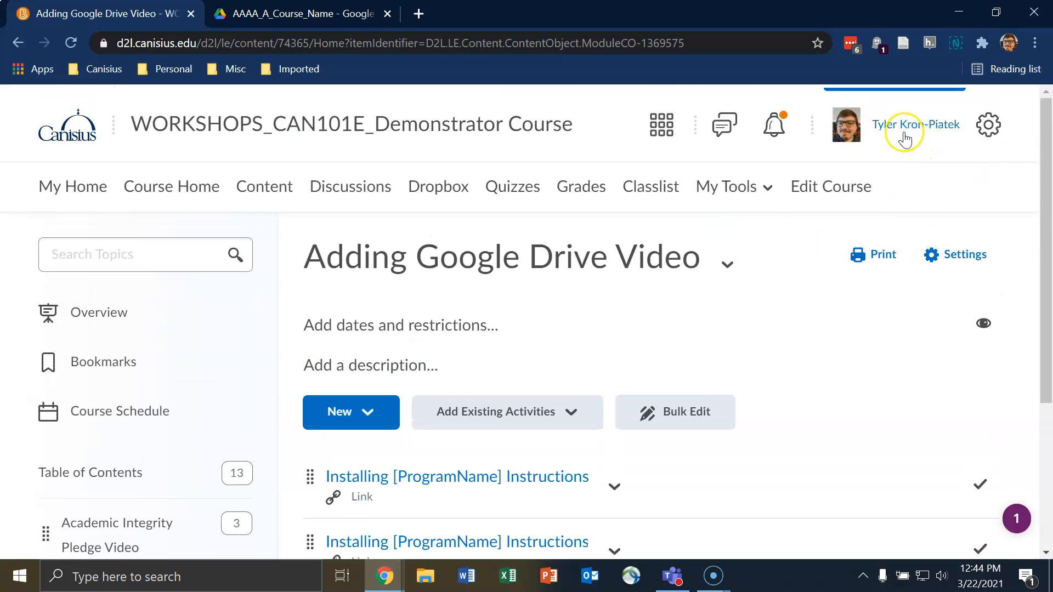
left_click(905, 140)
left_click(841, 189)
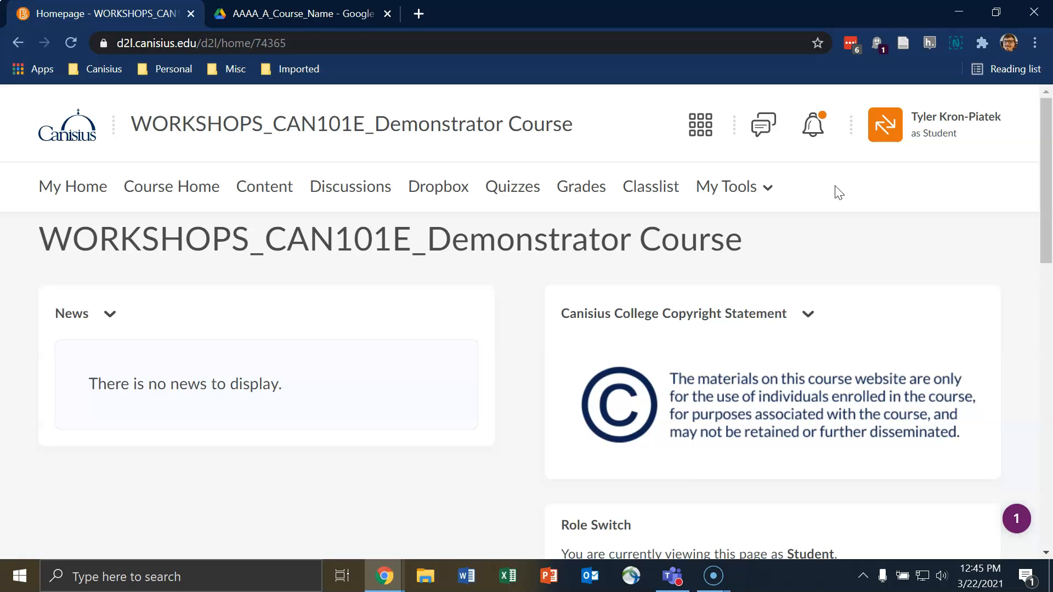
left_click(253, 195)
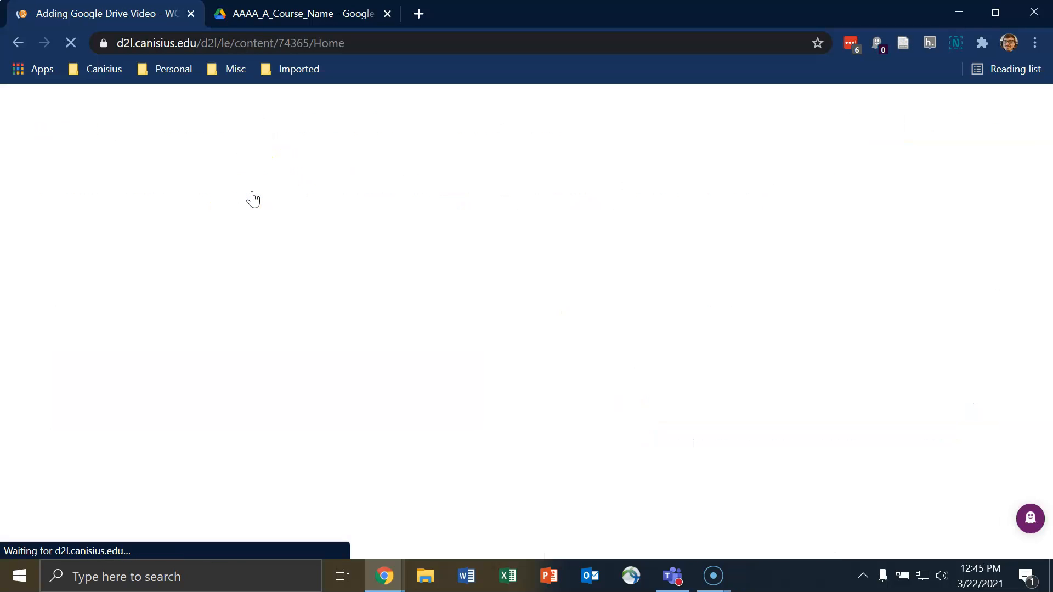
Step: Test the first Installing [ProgramName] Instructions link as a student, close the video's tab, and return to the Adding Google Drive Video module
scroll(506, 277, "down", 3)
left_click(505, 254)
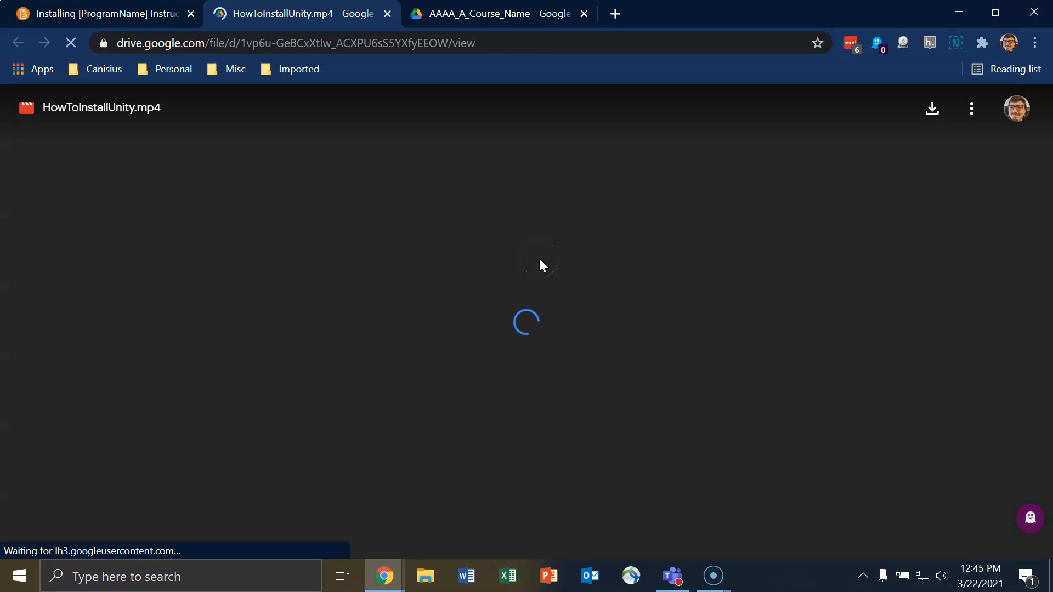
left_click(388, 13)
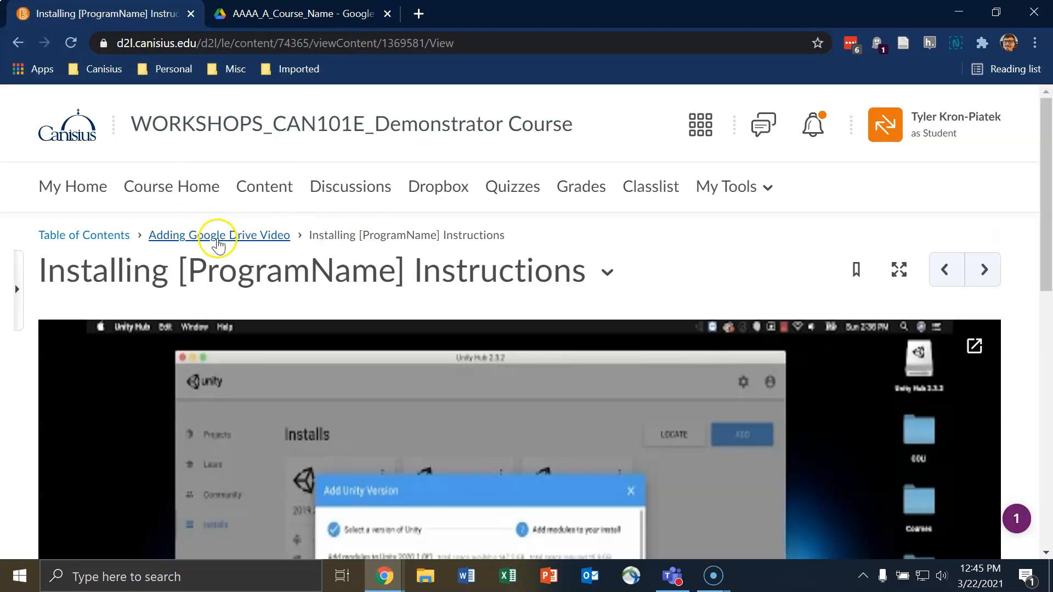
left_click(215, 237)
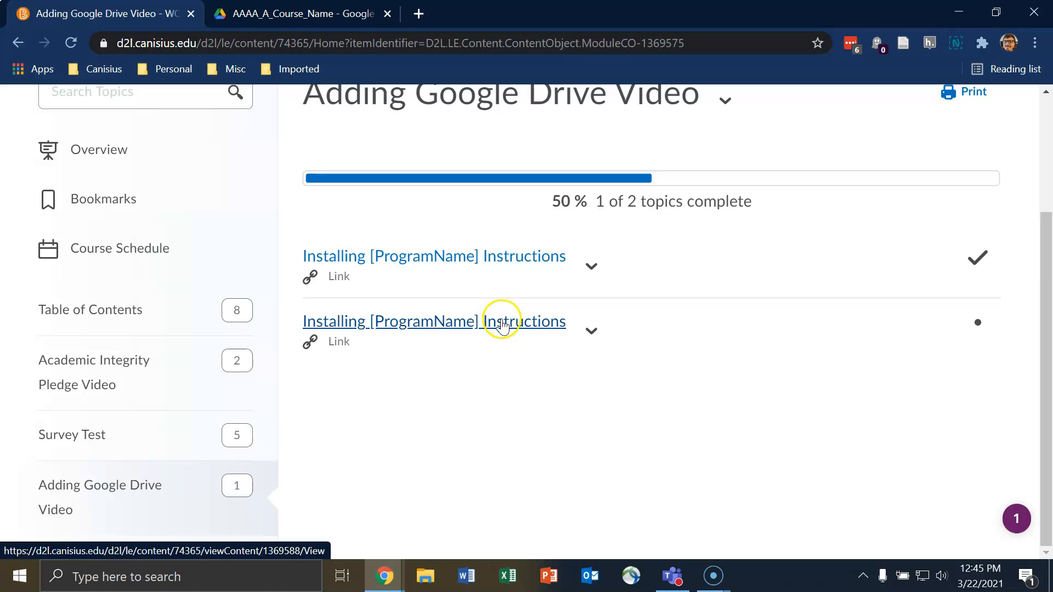
Step: Test the second Installing [ProgramName] Instructions link as a student, close the video's tab, and return to the module
left_click(505, 319)
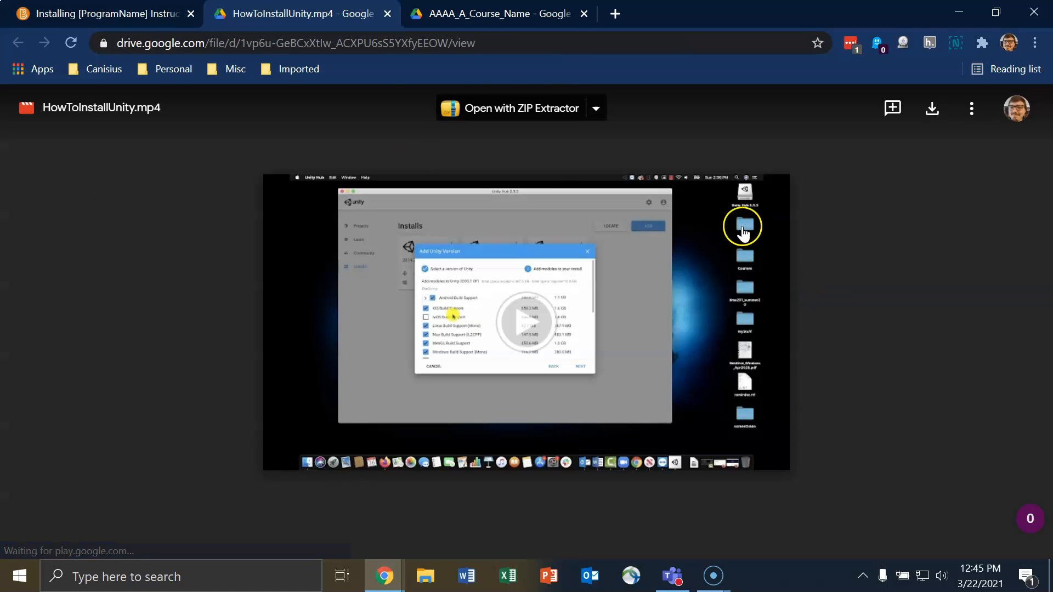
left_click(387, 14)
left_click(205, 236)
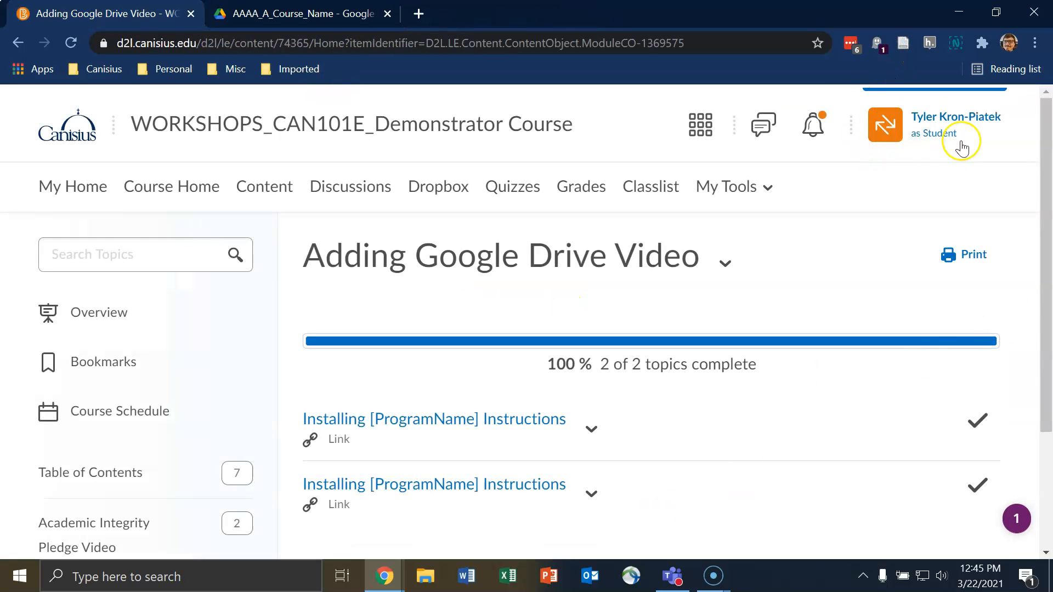
Step: Leave the student view and open the course content in the instructor role
left_click(944, 133)
left_click(1006, 189)
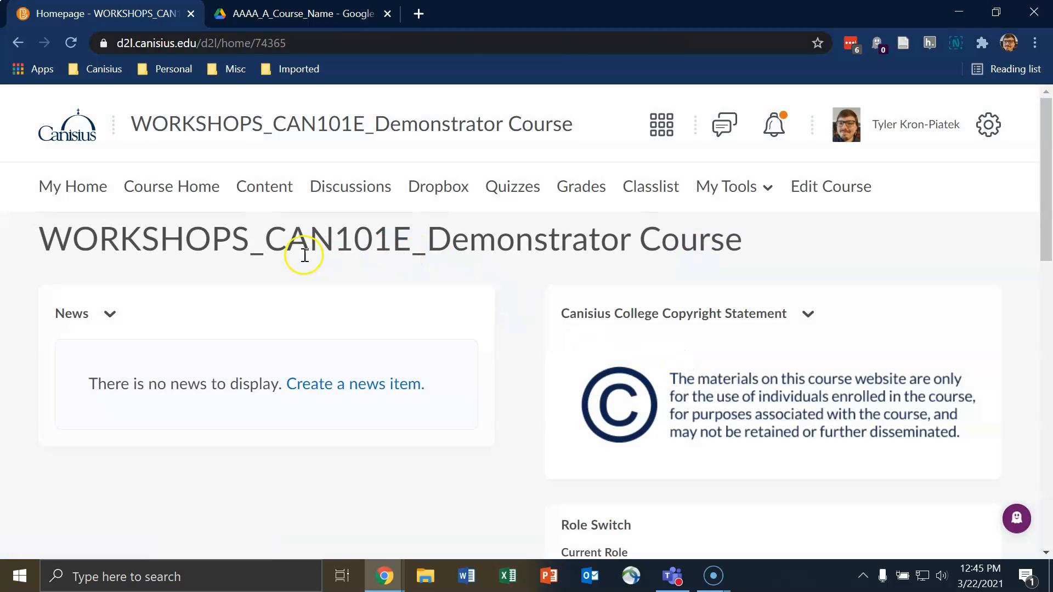
left_click(265, 188)
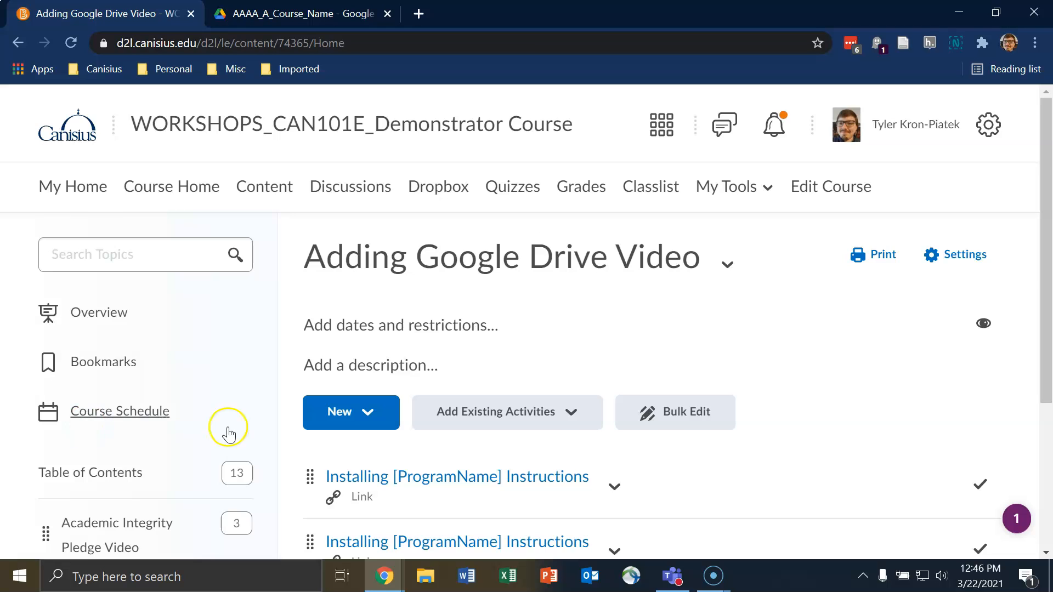
Step: Paste the copied notice about materials hosted on the Canisius Google Drive as the module's description and save it
scroll(618, 193, "down", 3)
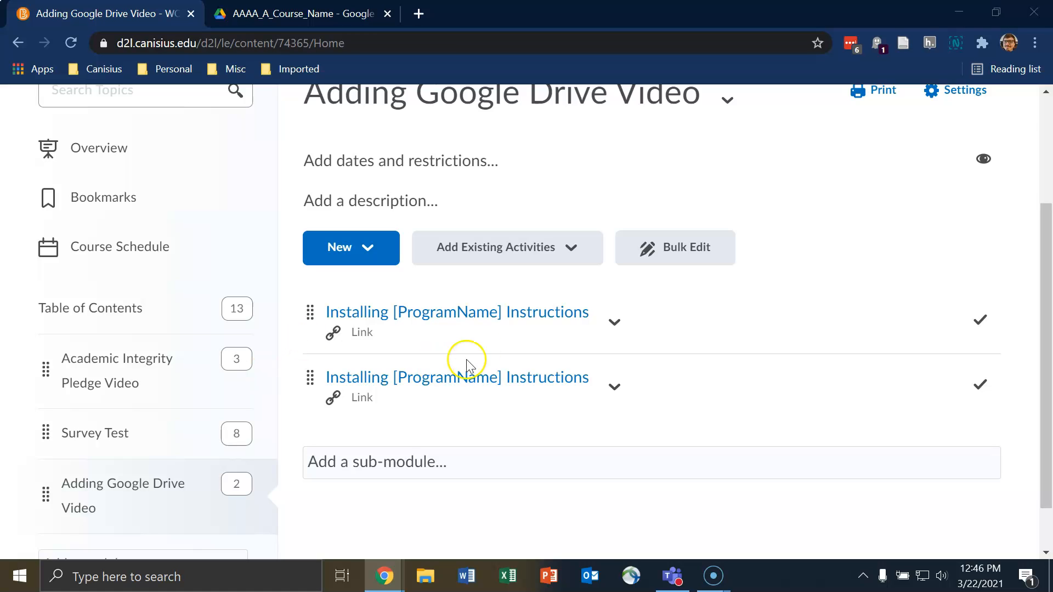
scroll(477, 329, "up", 3)
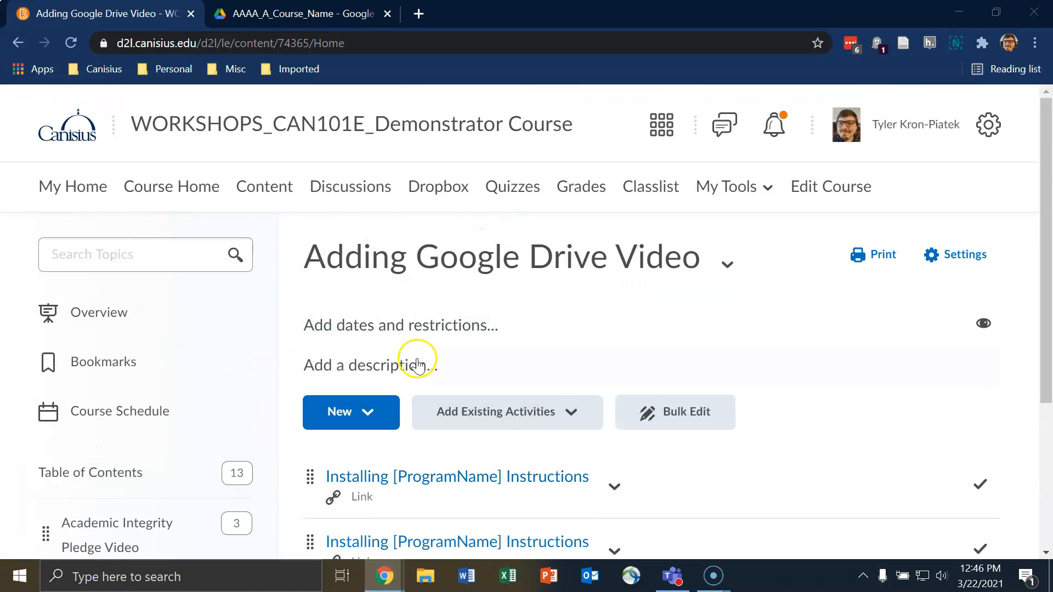
left_click(423, 362)
key("ctrl+v")
left_click(357, 515)
Step: Edit the first link's properties in place, paste the Canisius Google Drive notice as its description, and update it
scroll(603, 384, "down", 4)
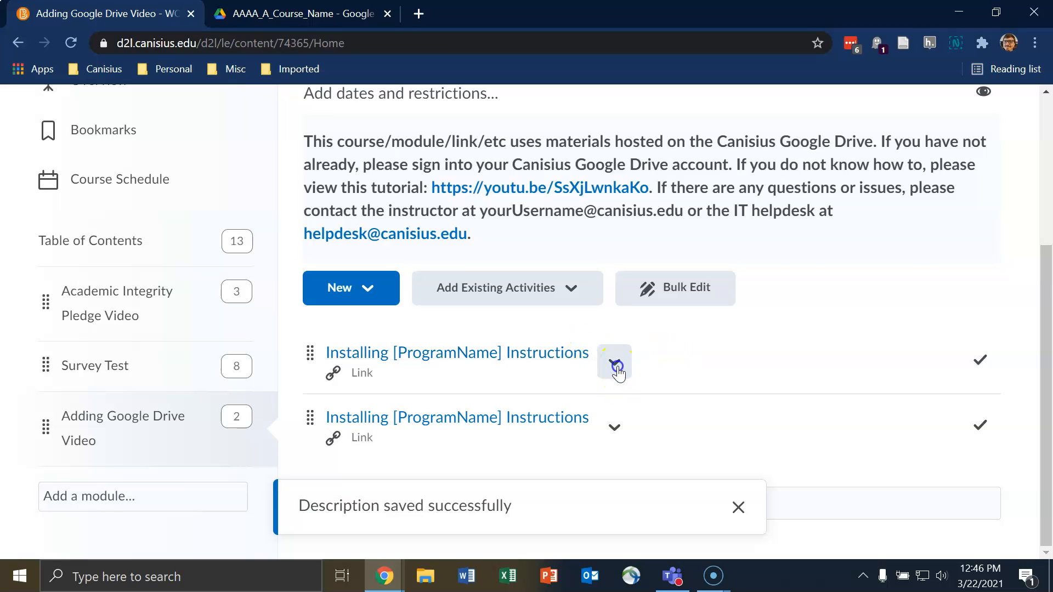
left_click(615, 365)
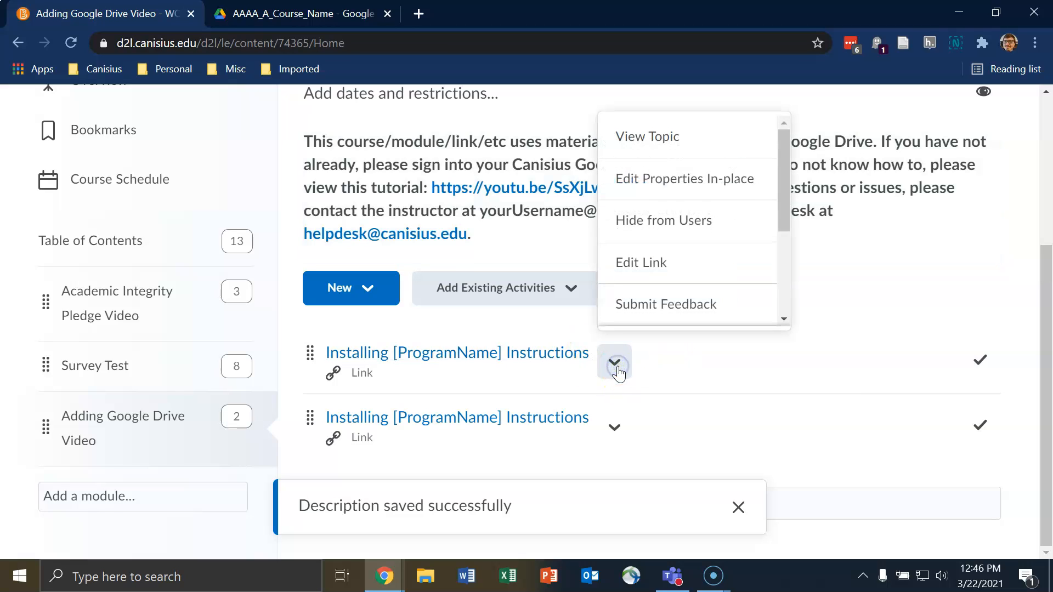
left_click(722, 189)
scroll(549, 345, "down", 3)
left_click(420, 307)
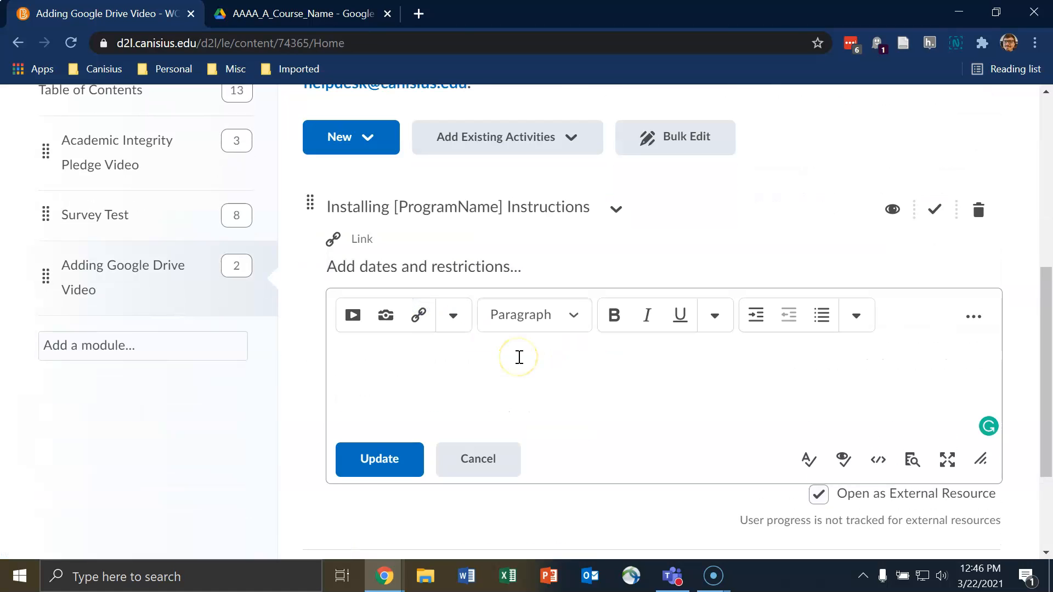
key("ctrl+v")
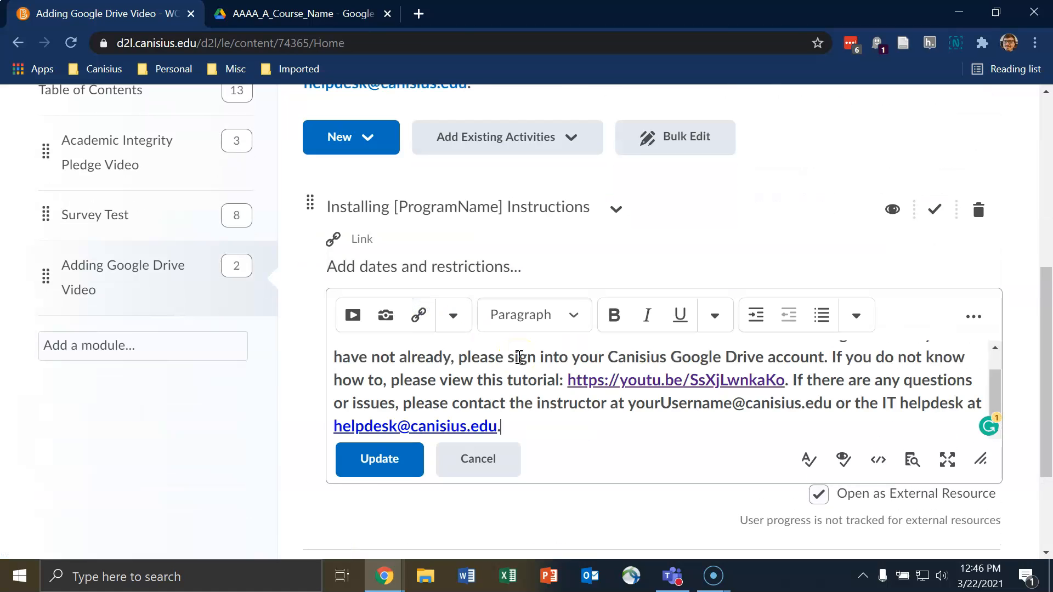
left_click(399, 463)
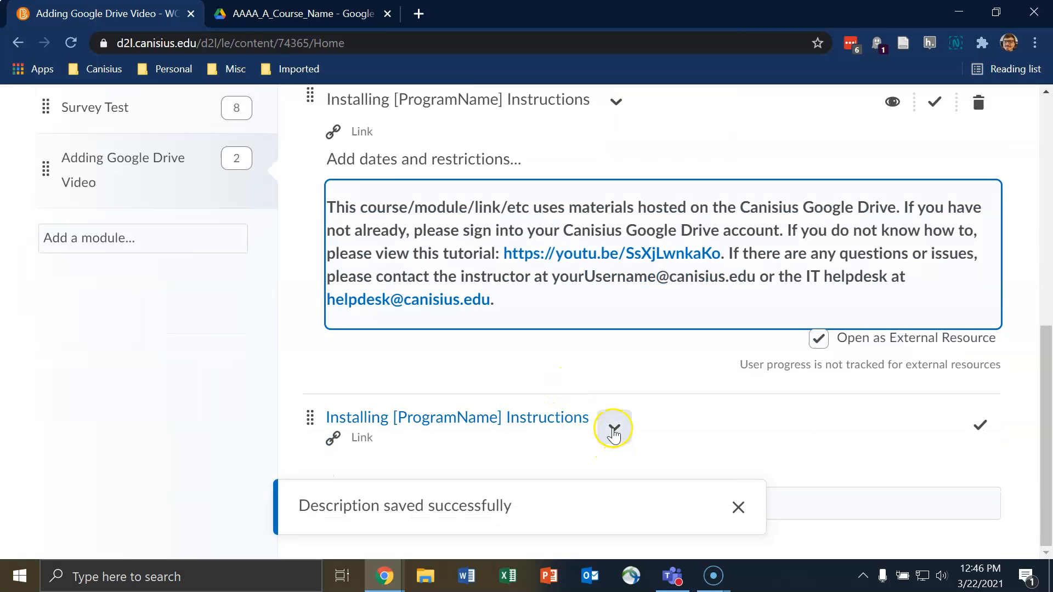
Step: Add the same pasted Canisius Google Drive notice as the second link's description and save it
left_click(617, 432)
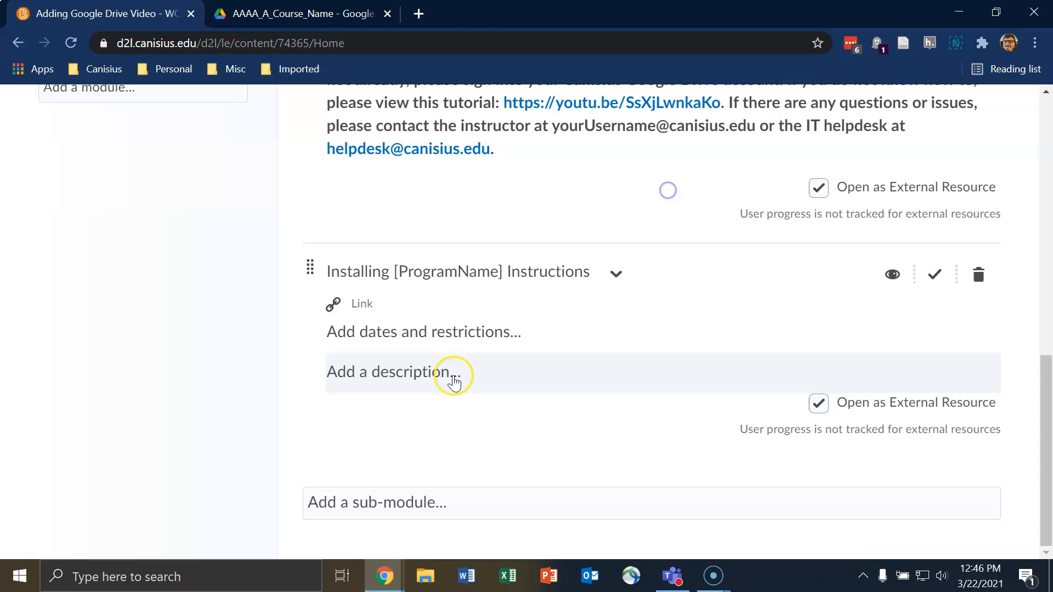
left_click(454, 376)
key("ctrl+v")
left_click(376, 525)
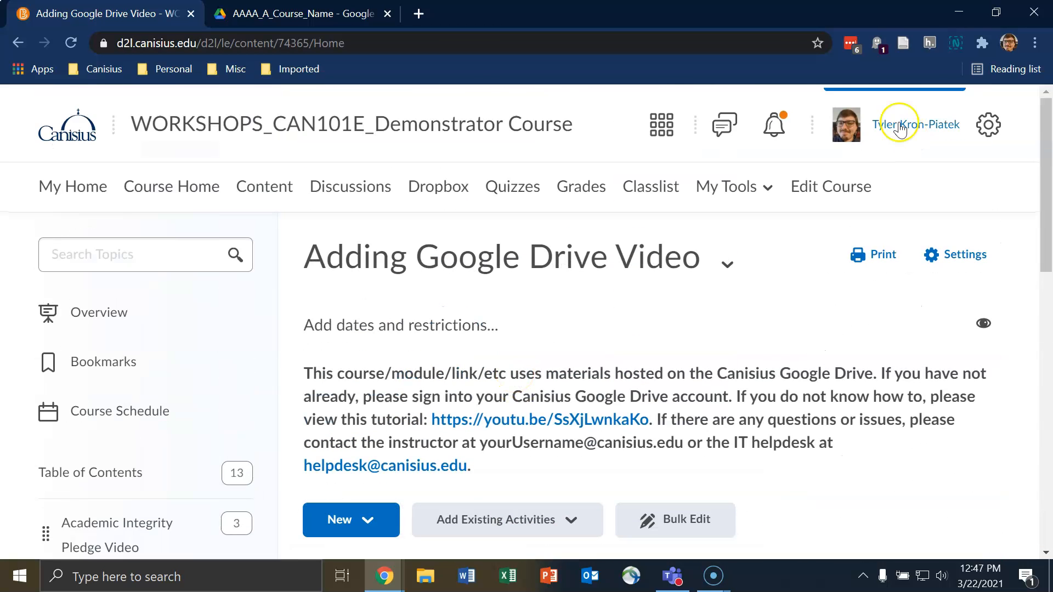
Step: Review the module and link descriptions as a student, and switch back to the instructor role
left_click(901, 130)
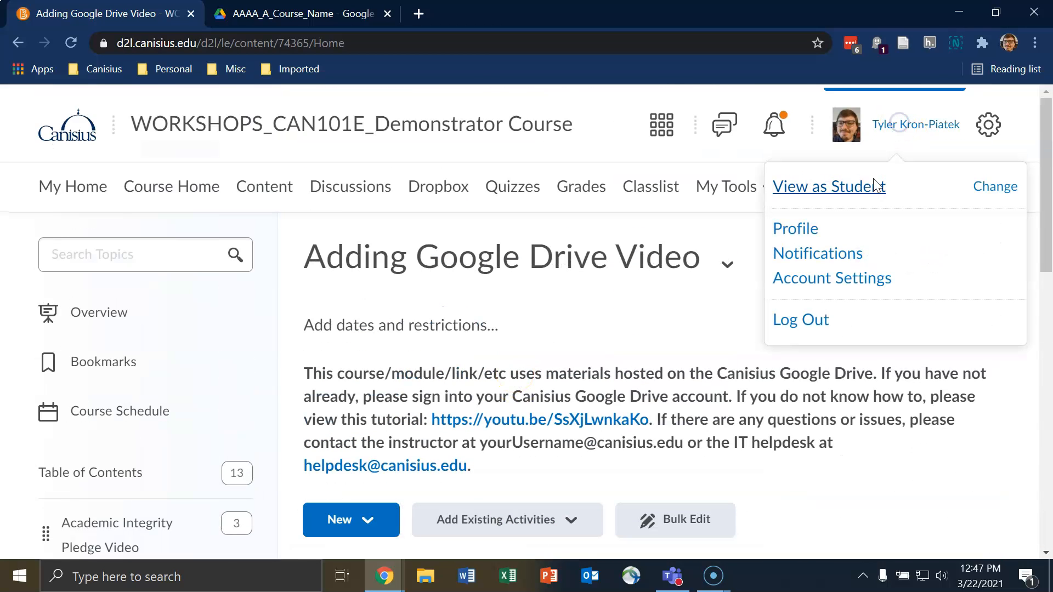
left_click(834, 189)
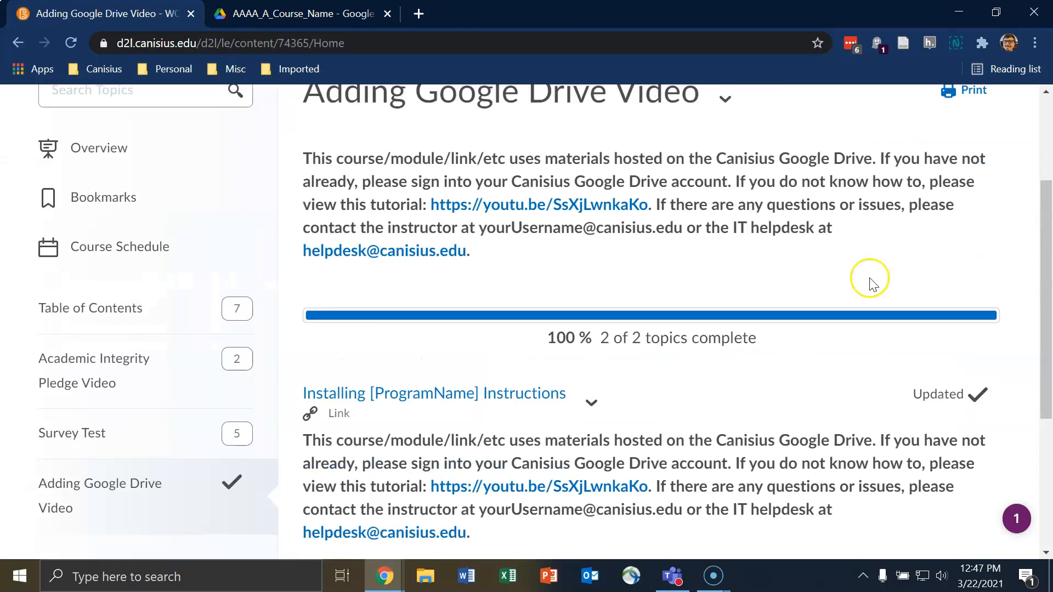
scroll(569, 414, "down", 5)
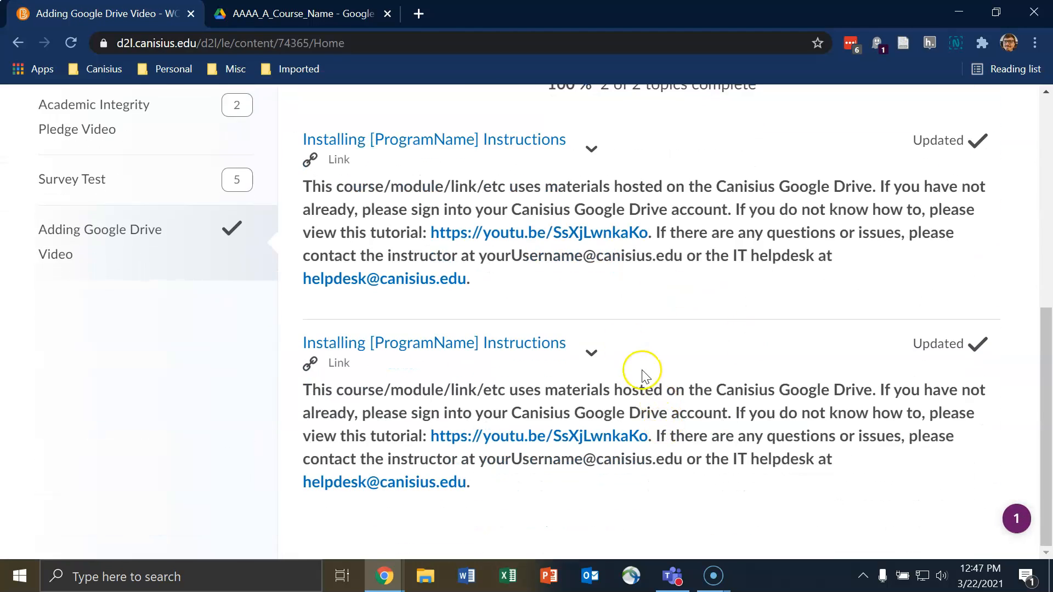
scroll(640, 371, "up", 10)
left_click(922, 129)
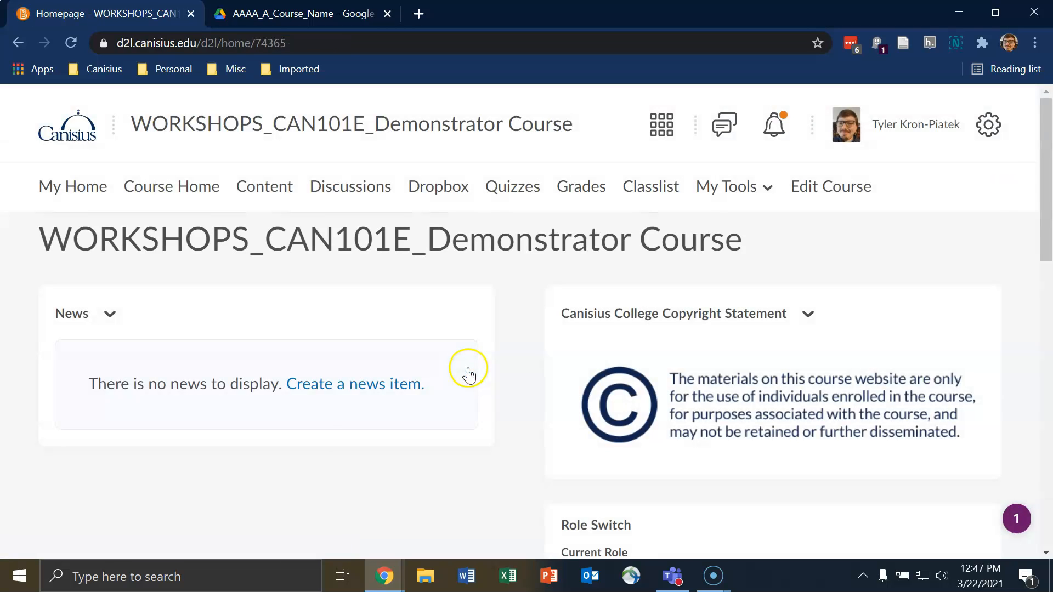